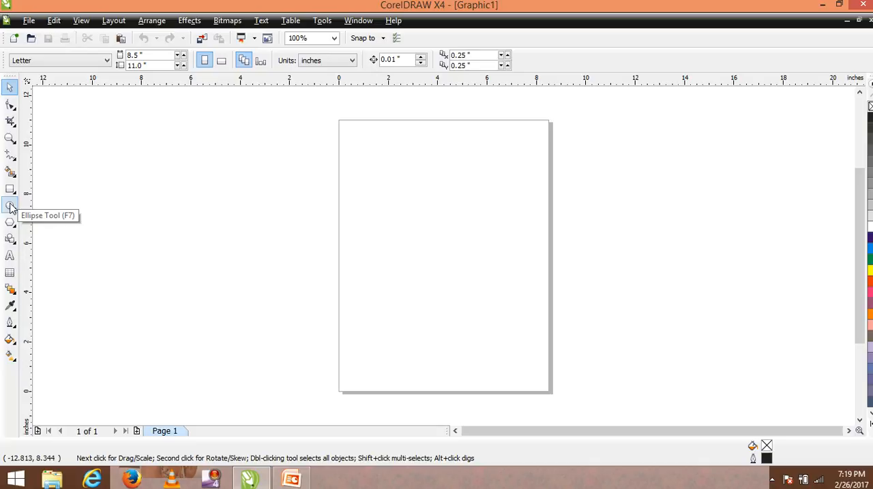
left_click(150, 23)
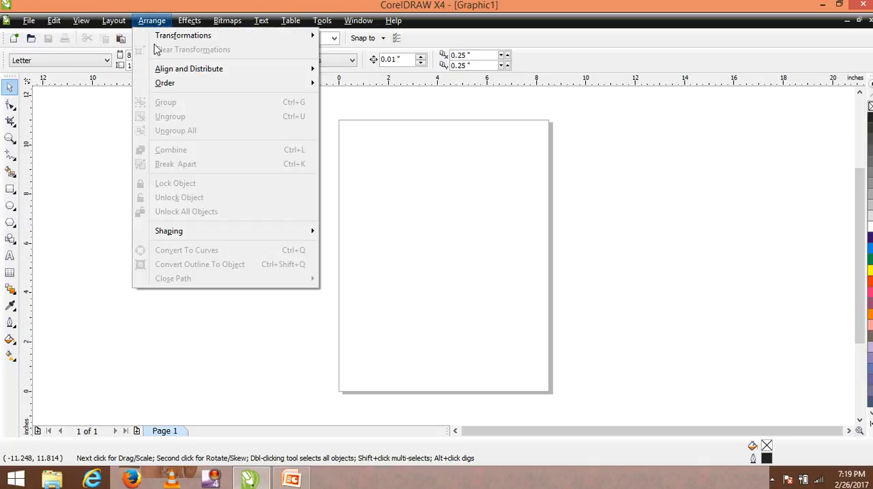
mouse_move(171, 69)
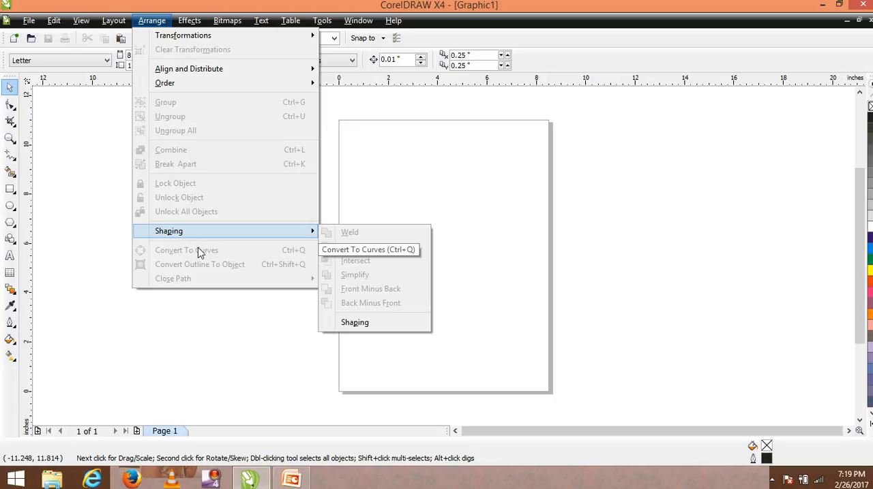
left_click(181, 334)
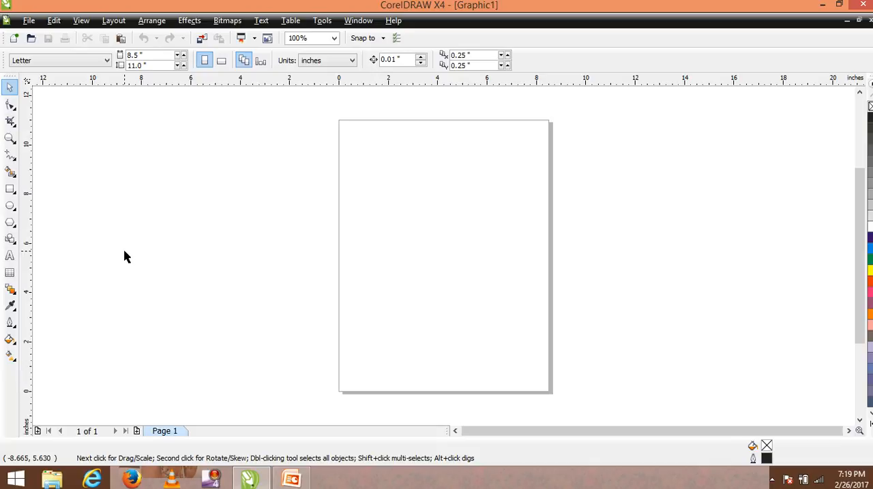
Step: Draw an ellipse about 6.5 by 3.2 inches and a rectangle about 4.7 by 4.5 inches overlapping its lower half
left_click(11, 192)
left_click(10, 208)
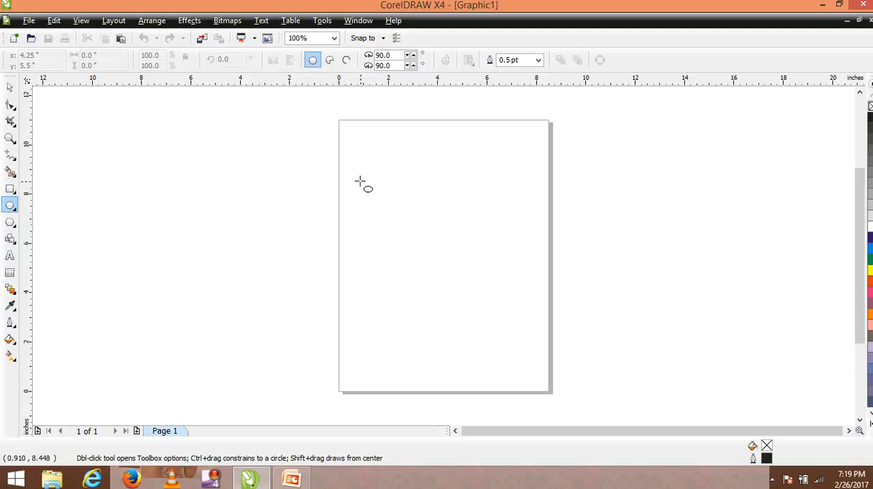
left_click_drag(360, 180, 521, 262)
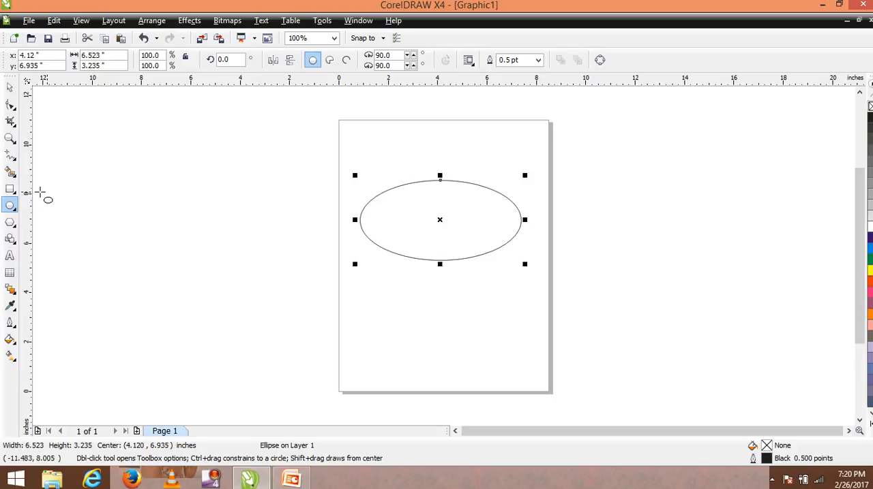
left_click(11, 191)
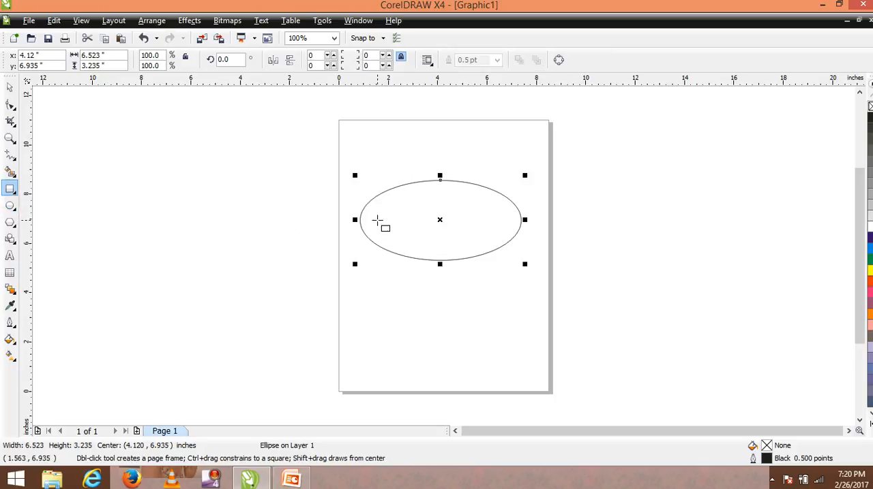
left_click_drag(380, 223, 500, 337)
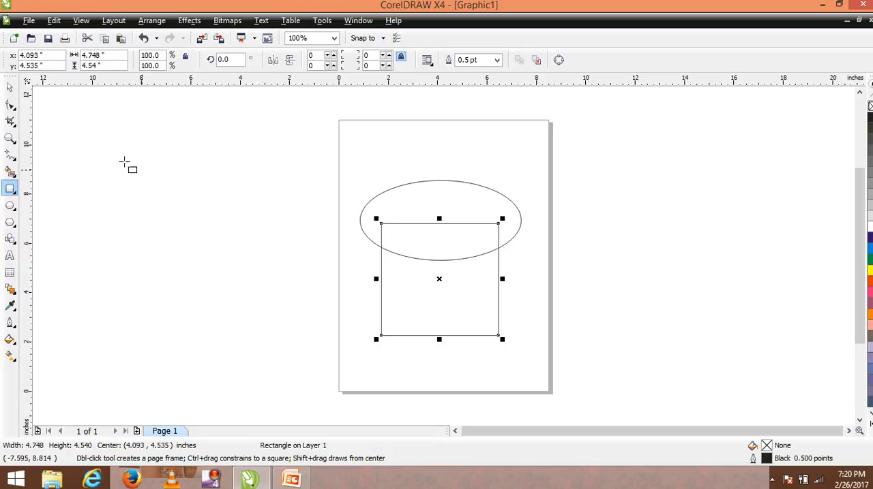
left_click(9, 87)
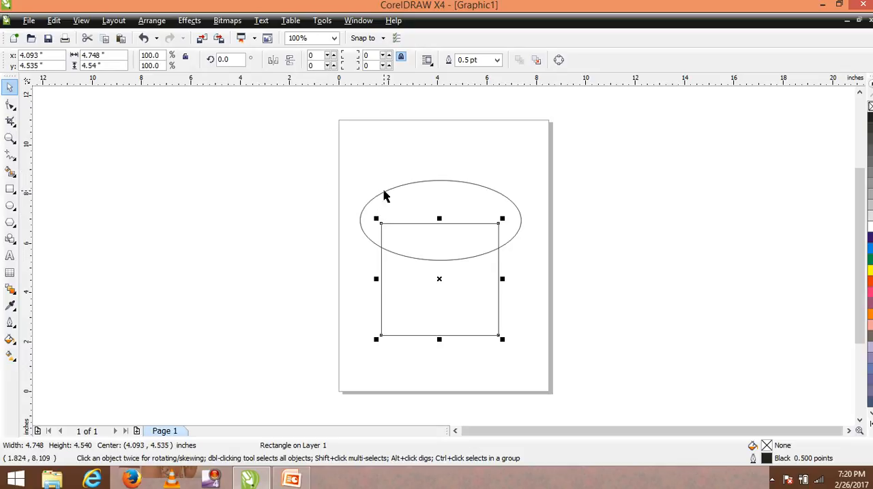
left_click(386, 193)
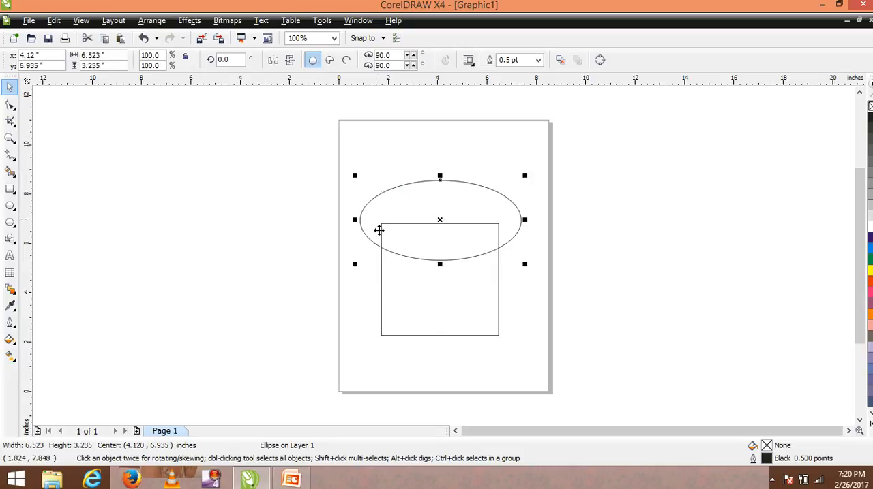
left_click(380, 279)
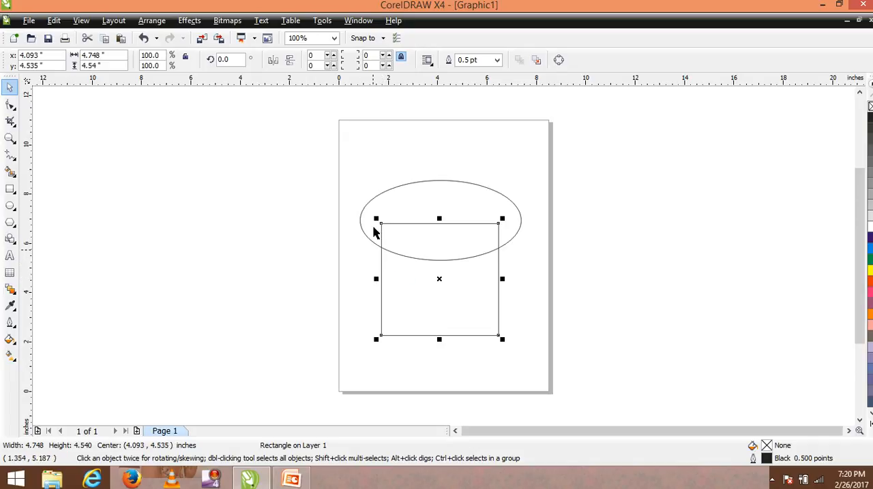
left_click(380, 196, "shift")
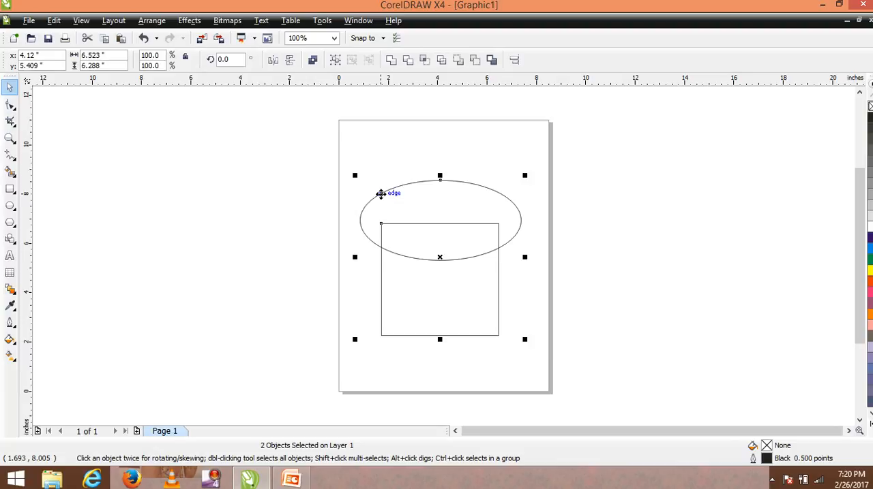
left_click(334, 211)
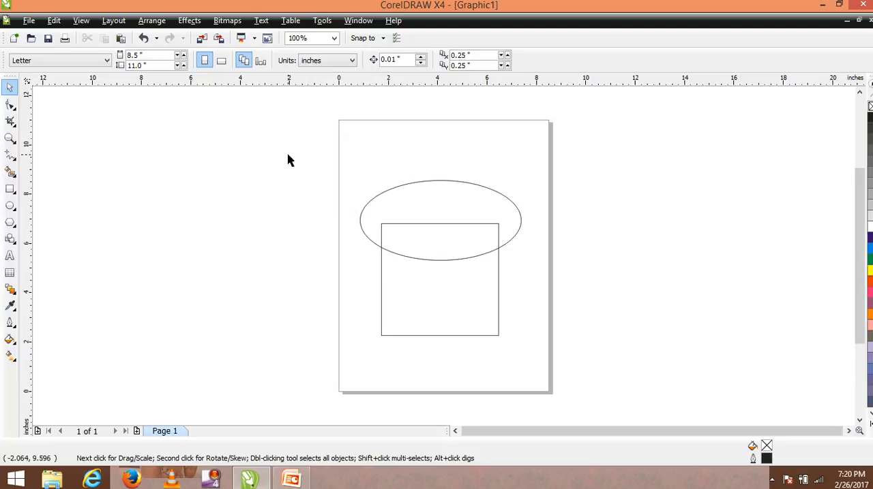
Step: Weld the ellipse and rectangle into one shape and shrink it to about 1.7 by 1.6 inches in the page's upper-left corner
left_click_drag(285, 147, 557, 393)
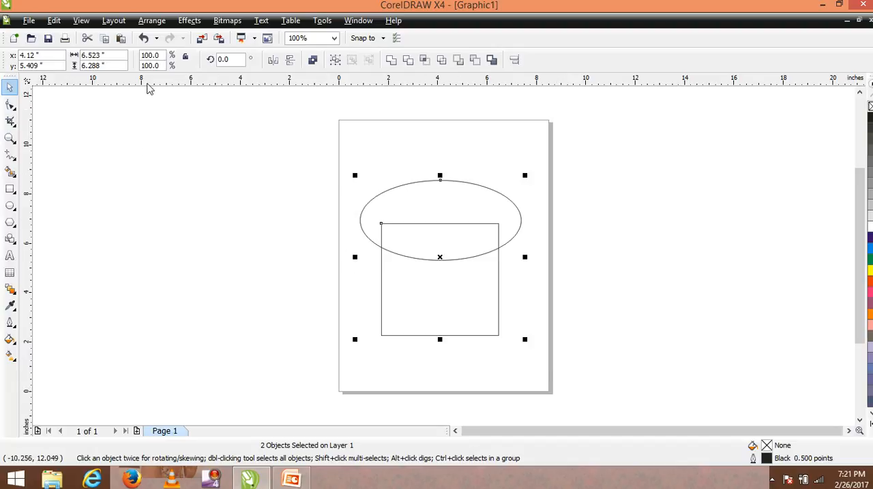
left_click(391, 61)
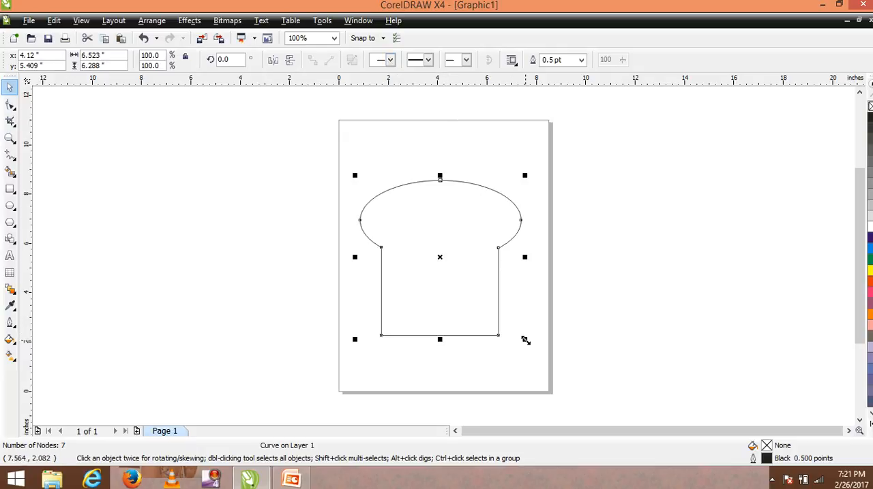
left_click_drag(525, 339, 411, 226)
left_click_drag(377, 189, 358, 139)
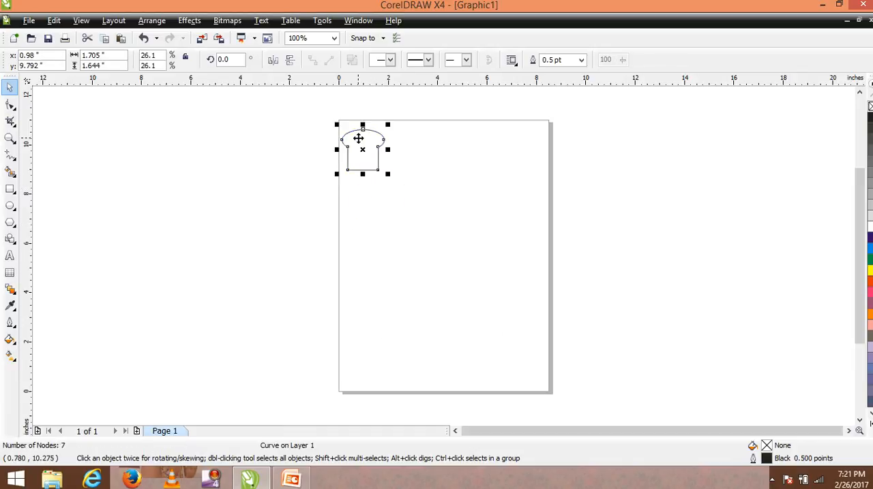
Step: Draw a rectangle about 6.3 by 4.1 inches below the welded shape and convert it to curves
left_click(10, 189)
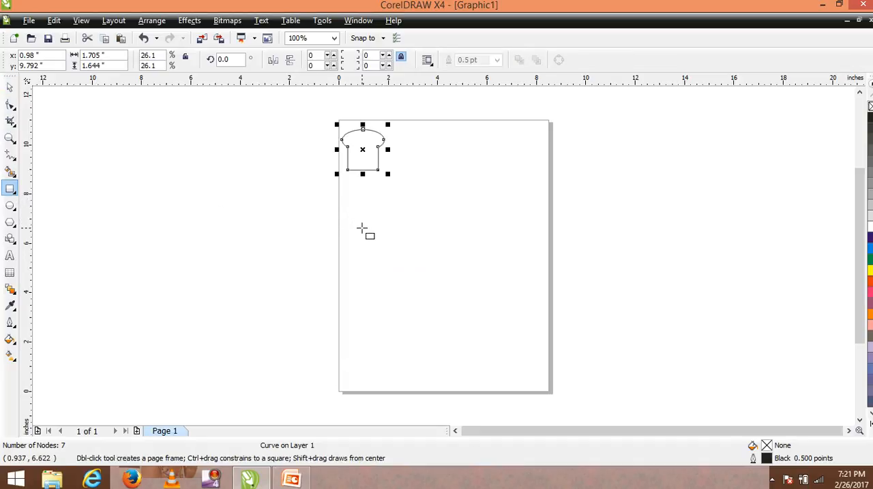
left_click_drag(361, 230, 519, 330)
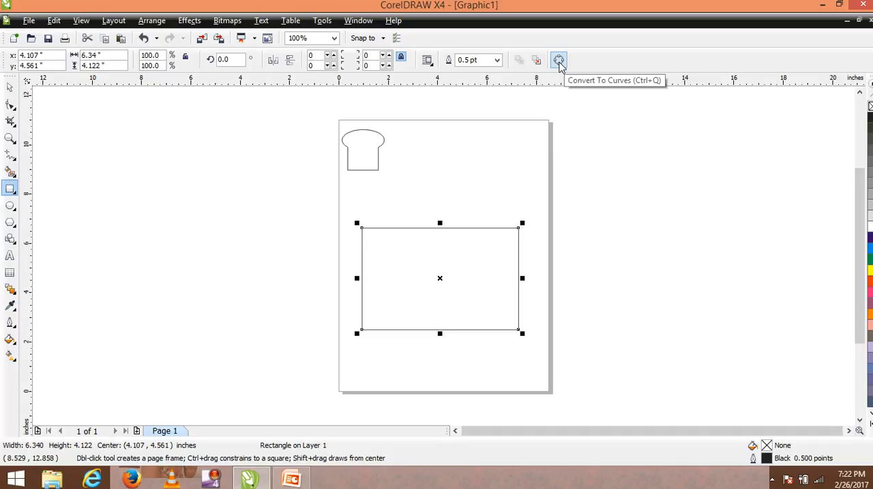
left_click(558, 60)
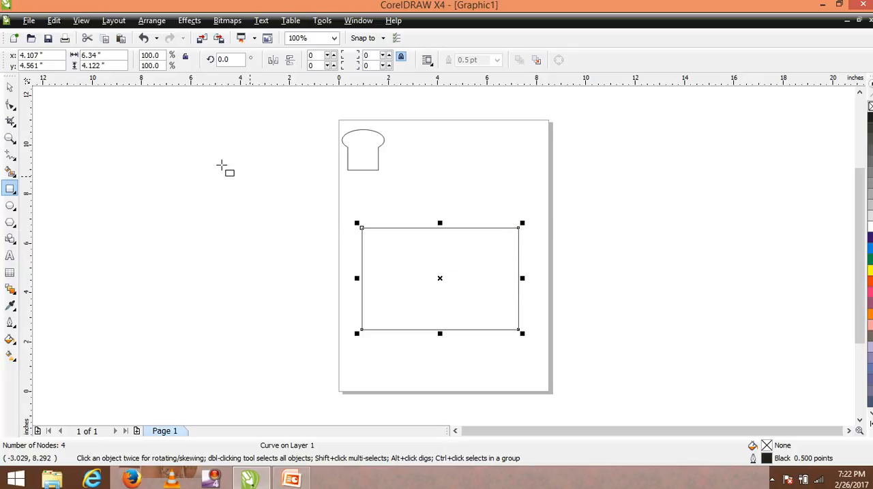
Step: Convert the rectangle's left and bottom sides to curves, bowing the left side outward and the bottom side upward into the shape
left_click(11, 105)
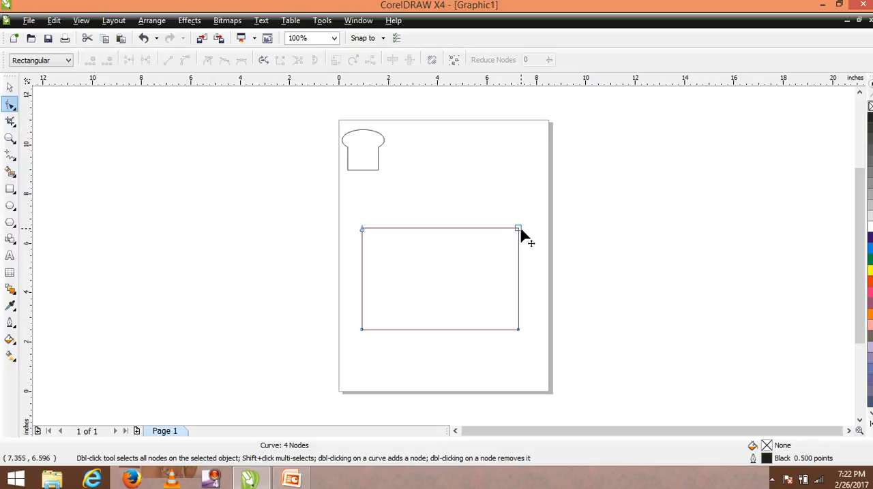
left_click(362, 230)
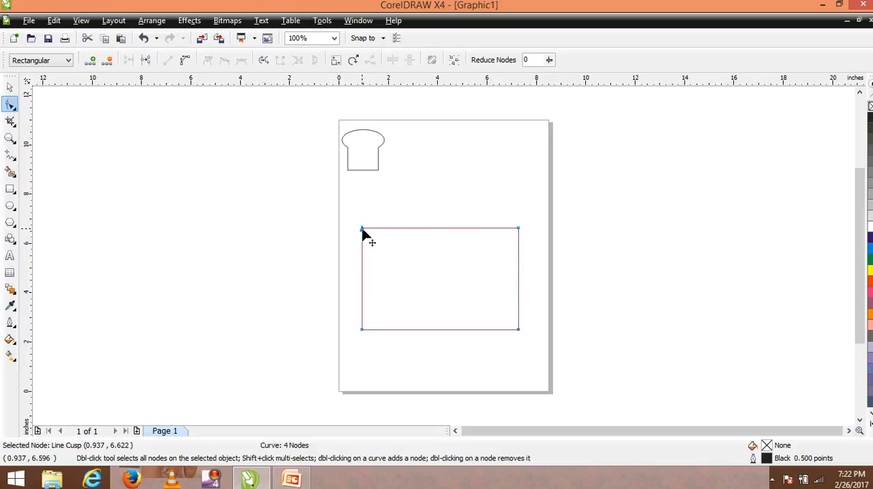
left_click(184, 62)
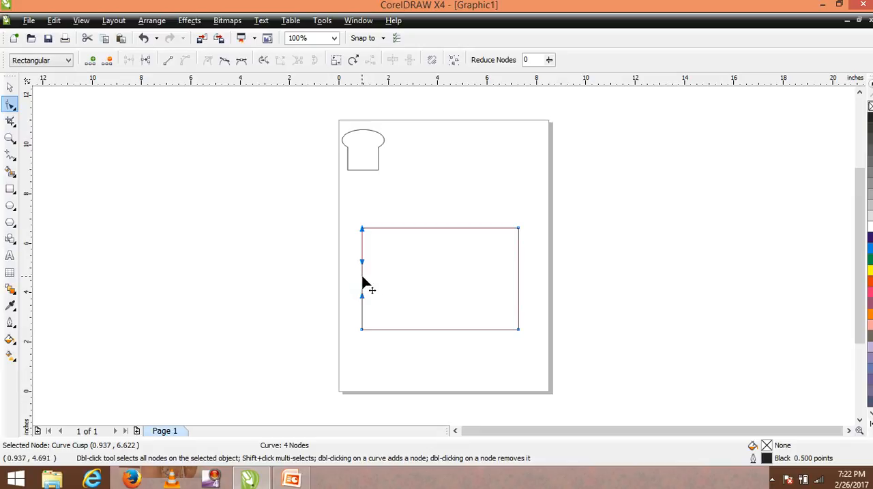
left_click_drag(362, 279, 349, 281)
left_click(362, 330)
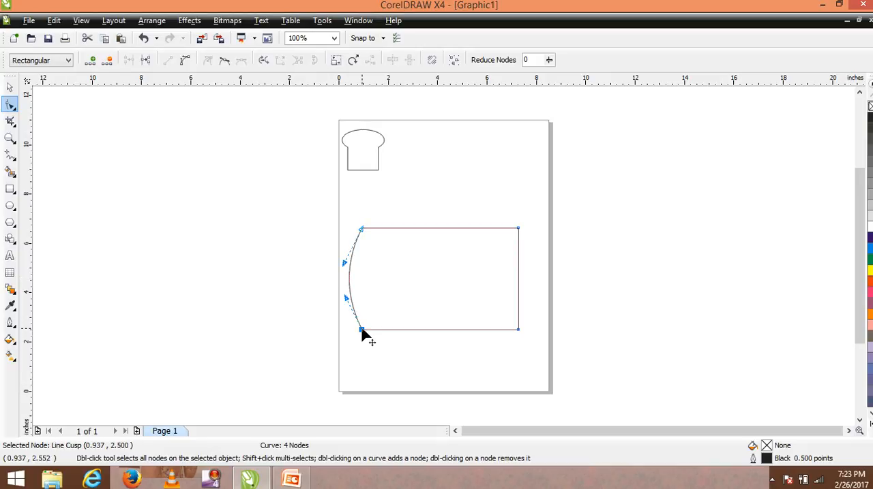
left_click(186, 62)
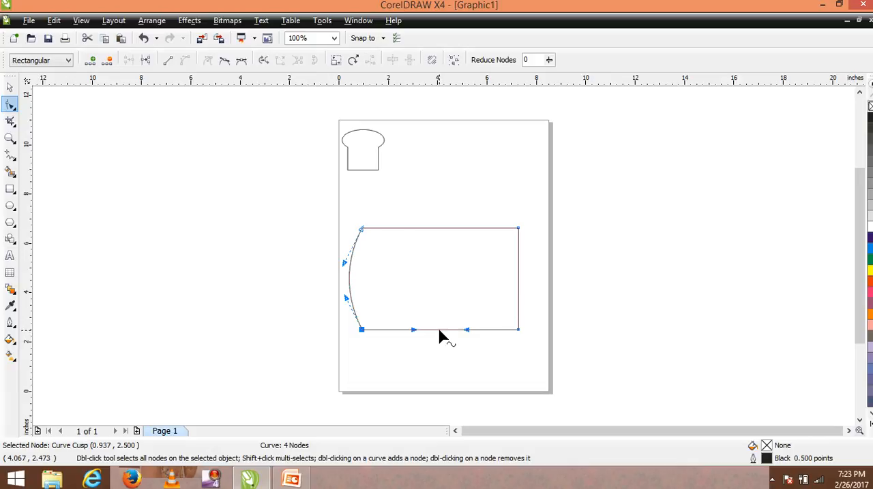
left_click_drag(439, 332, 438, 316)
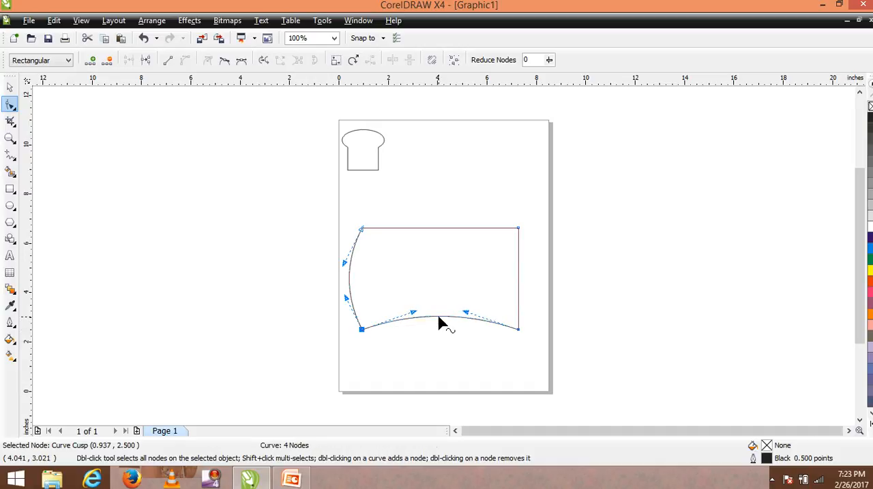
Step: Convert the rectangle's right and top sides to curves, bowing the right side inward and the top side upward
left_click(517, 330)
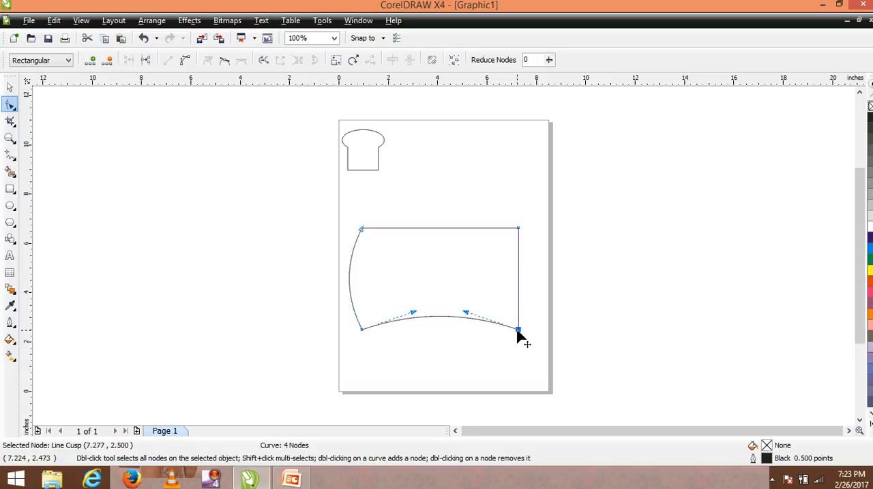
left_click(189, 62)
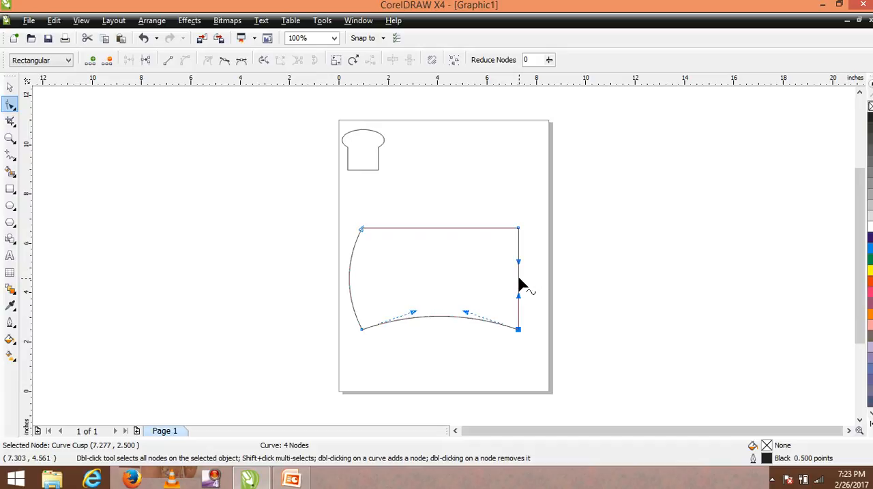
mouse_move(518, 285)
left_mouse_down()
mouse_move(505, 282)
mouse_move(511, 285)
left_mouse_up()
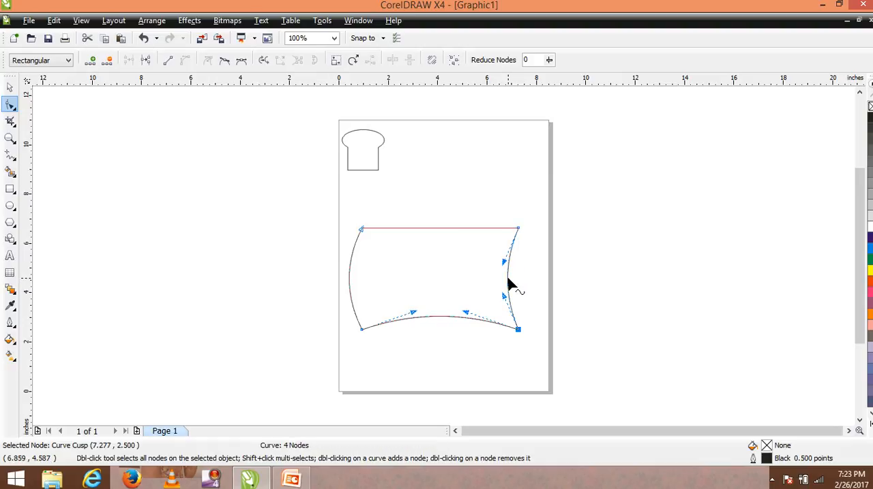
left_click(517, 230)
left_click(185, 60)
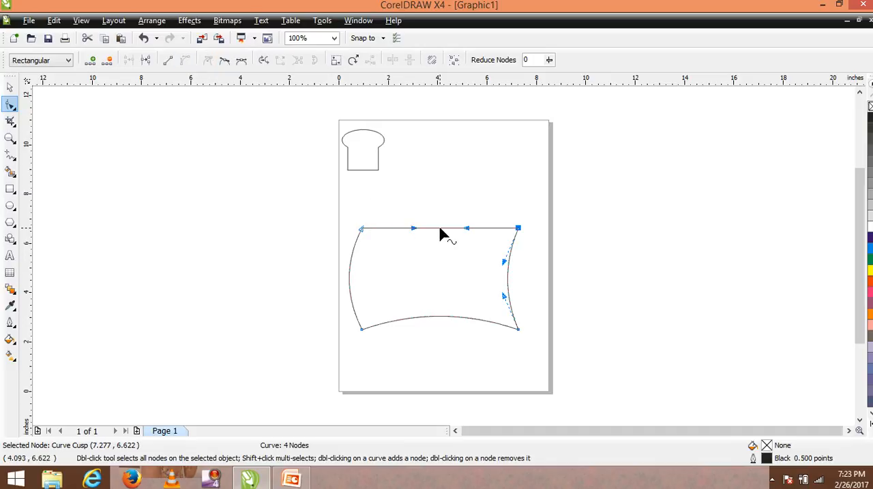
left_click_drag(440, 230, 437, 216)
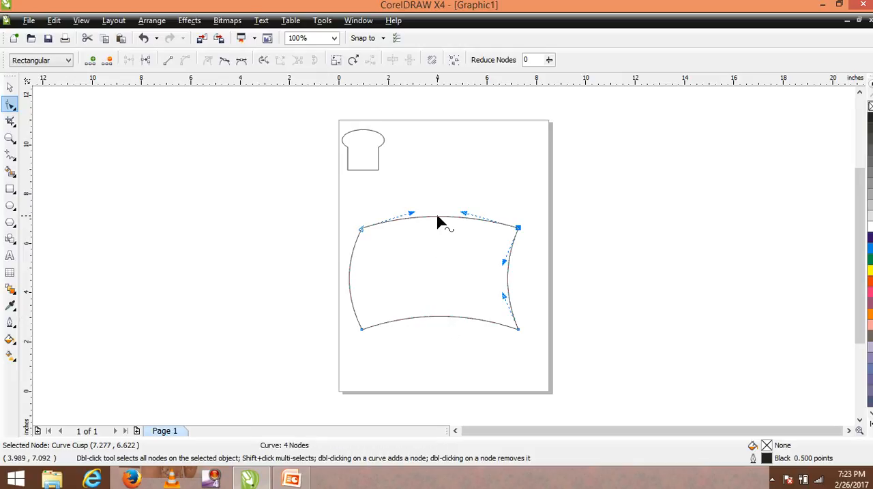
left_click_drag(438, 218, 437, 212)
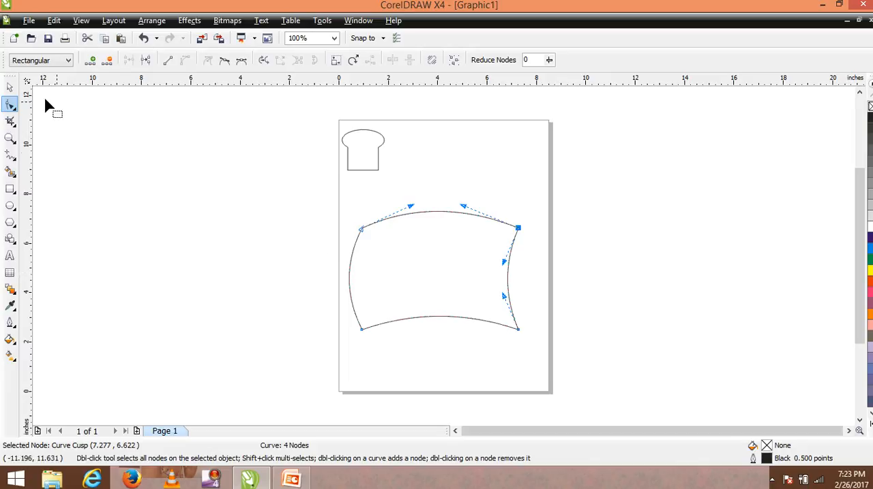
Step: Move the small welded shape over the middle of the curved top edge so its base overlaps it, stretched to about 1.9 inches high
left_click(9, 86)
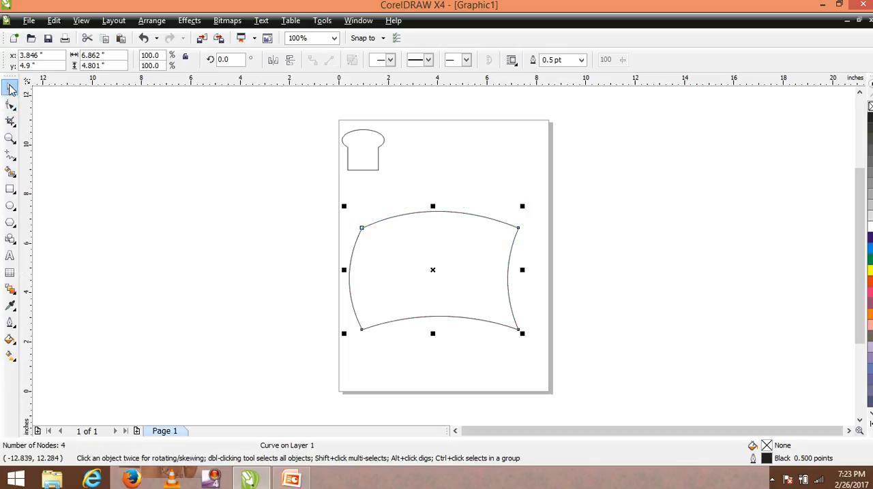
left_click(357, 171)
left_click_drag(362, 174, 454, 212)
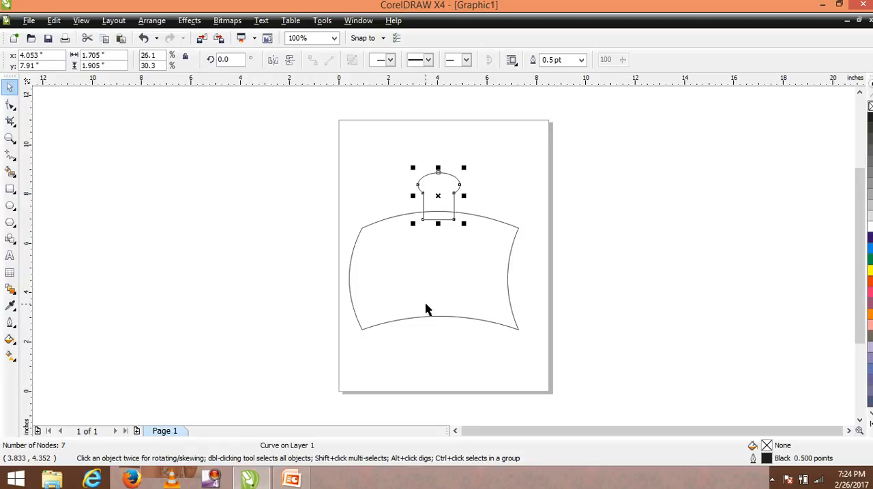
key("Left")
key("Left")
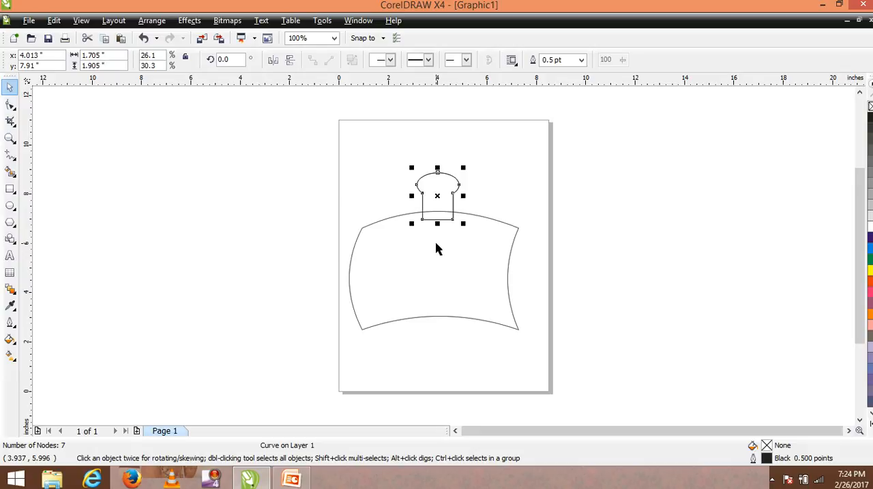
Step: Duplicate the small welded shape and move the copy down until its base overlaps the middle of the curved bottom edge
key("Down")
key("Down")
key("Down")
key("Down")
key("Down")
key("Down")
key("Down")
key("Down")
key("Down")
key("Down")
key("Down")
key("Down")
key("Down")
key("Down")
key("Down")
key("Down")
key("Down")
key("Down")
key("Down")
key("Down")
key("Down")
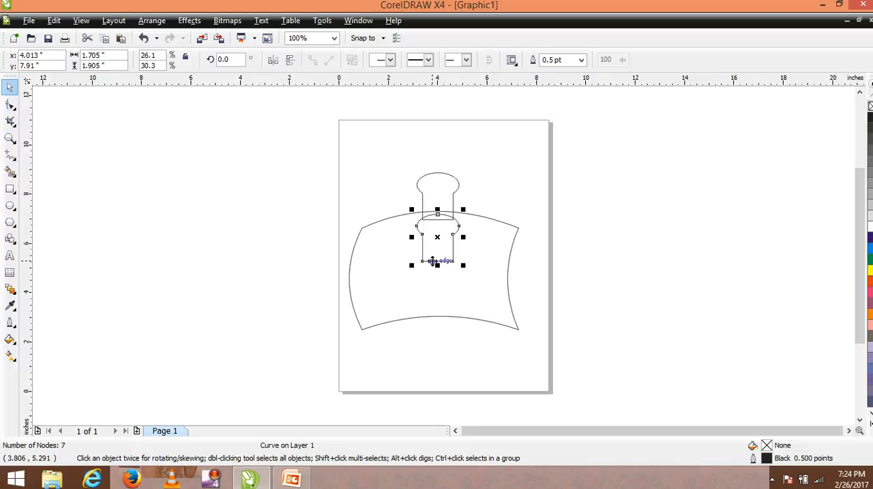
left_click_drag(432, 265, 435, 324)
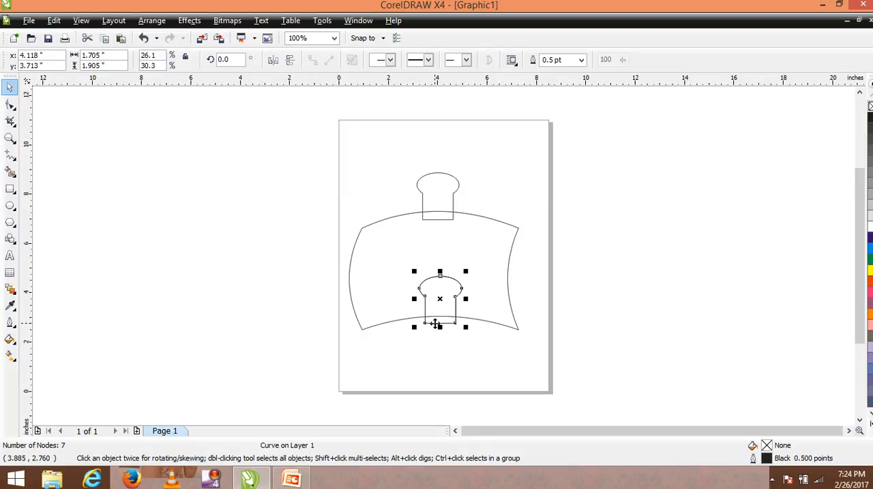
Step: Duplicate the knob on the bottom edge and move the copy into the left part of the curved shape
key("Up")
key("Up")
key("Up")
key("Up")
key("Up")
key("Up")
key("Up")
key("Up")
key("Up")
key("Up")
key("Up")
key("Up")
key("Up")
key("Up")
key("Up")
key("Left")
key("Left")
key("Left")
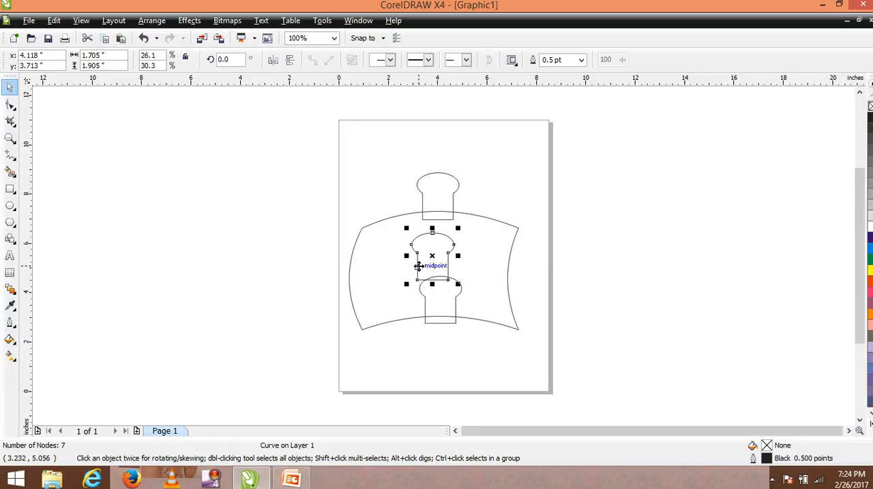
left_click_drag(418, 266, 379, 274)
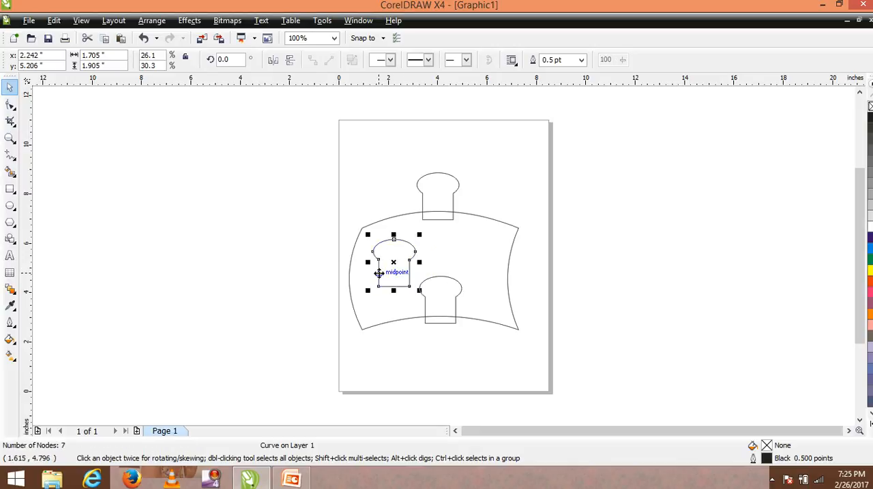
Step: Rotate the knob copy to 270 degrees and mirror it horizontally so its rounded head faces left
left_click(378, 274)
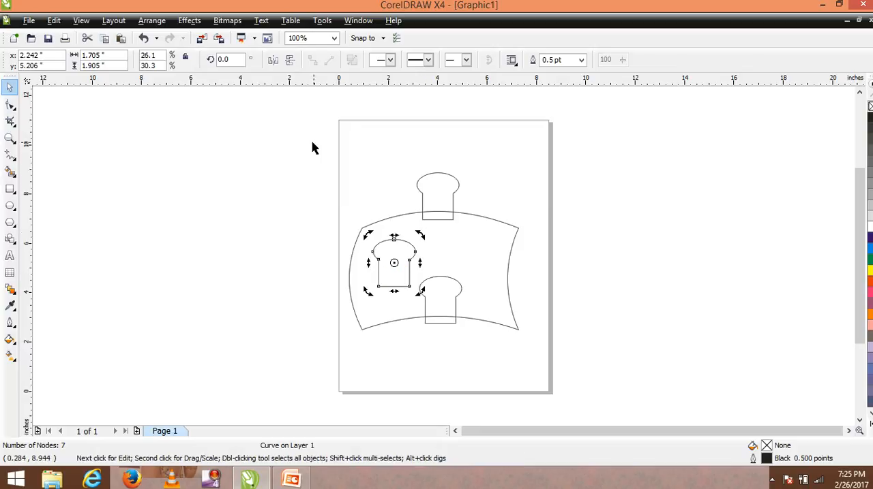
left_click(232, 60)
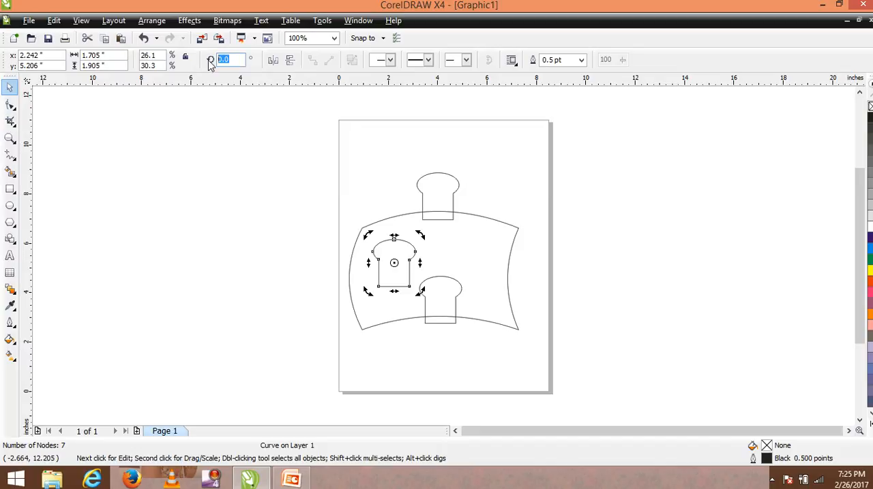
type("270")
key("Return")
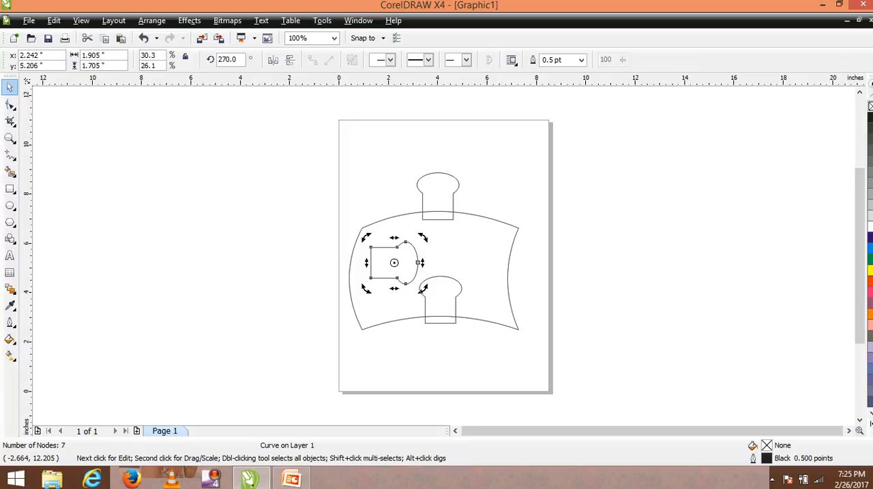
left_click(273, 61)
Step: Move the rotated knob outward until its base overlaps the middle of the body's curved left edge
key("Left")
key("Left")
key("Left")
key("Left")
key("Left")
key("Left")
key("Left")
key("Left")
key("Left")
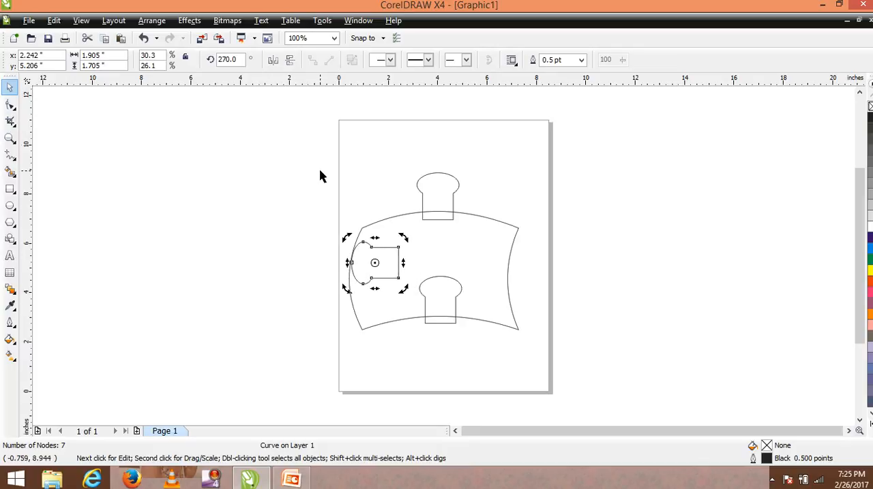
left_click(388, 246)
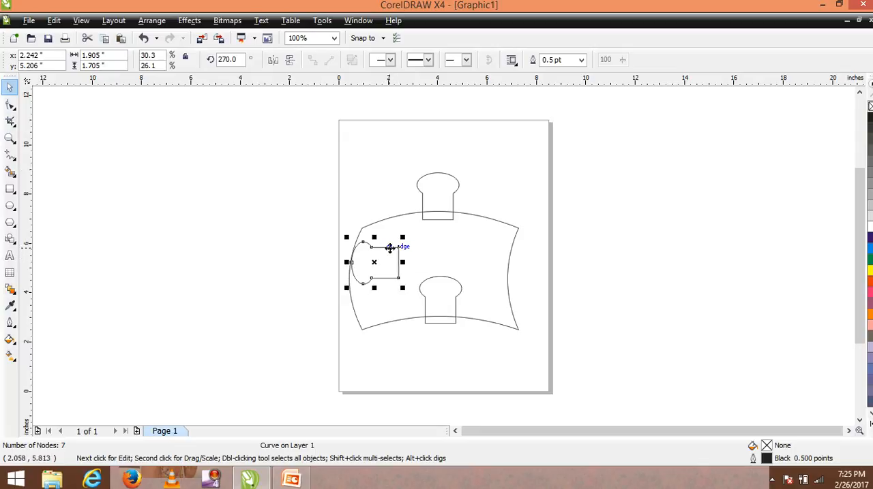
left_click_drag(390, 250, 355, 255)
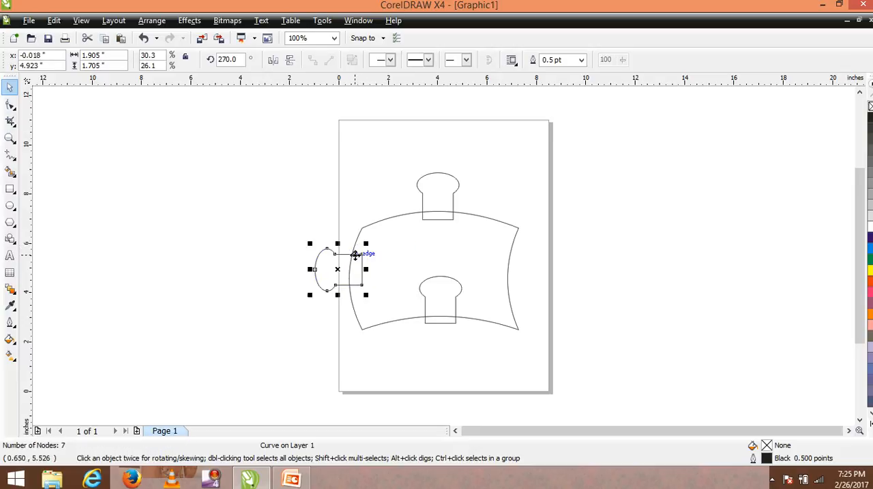
key("Left")
key("Left")
key("Down")
key("Down")
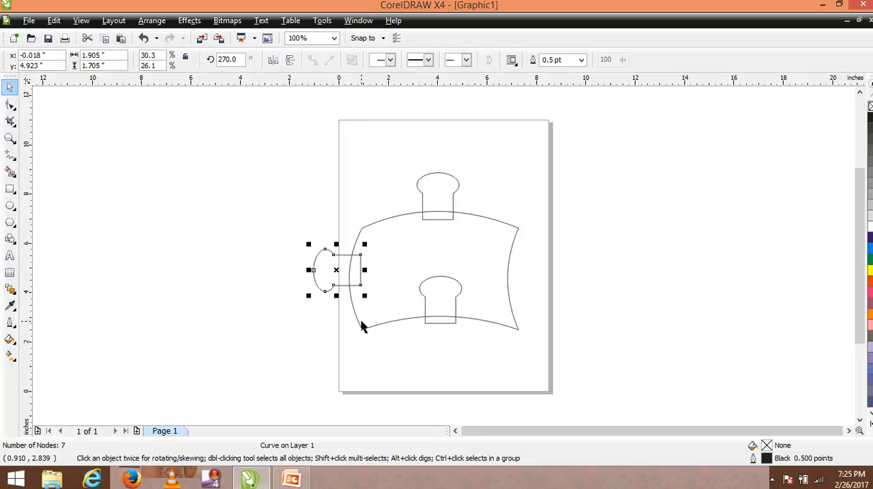
Step: Duplicate the left knob and move the copy across the body so its base overlaps the curved right edge
key("ctrl+c")
key("ctrl+v")
key("Right")
key("Right")
key("Right")
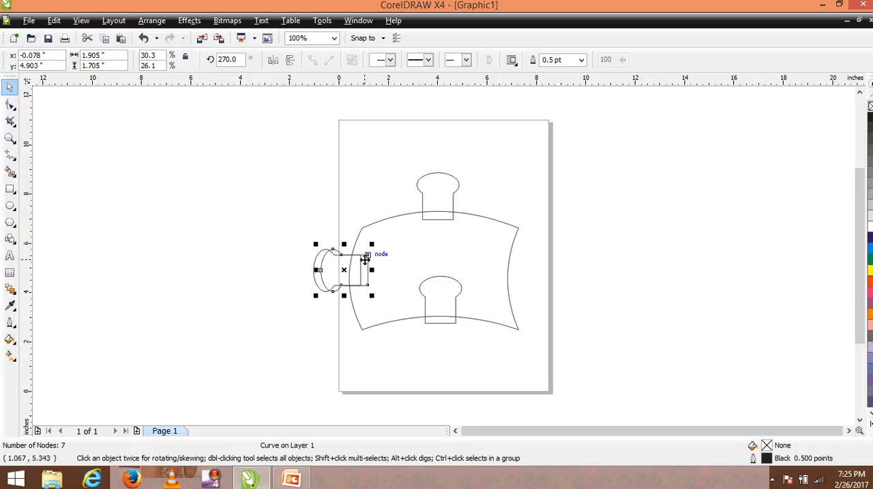
left_click_drag(364, 263, 513, 263)
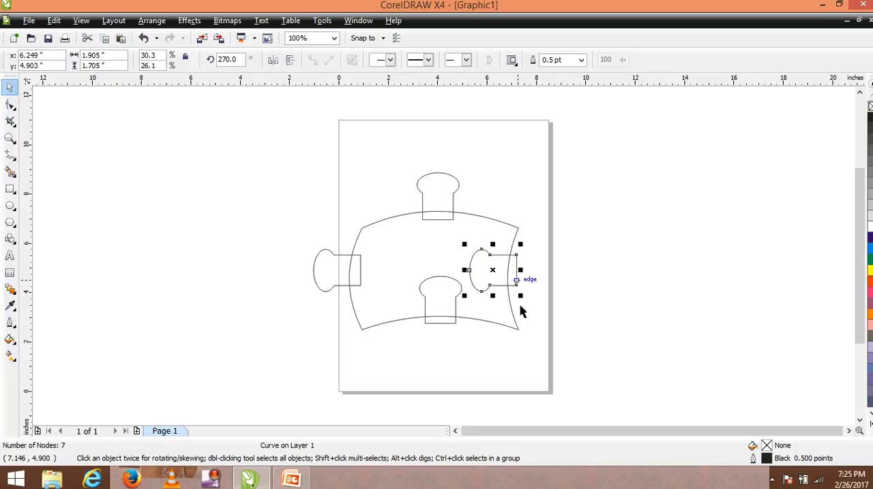
left_click(497, 357)
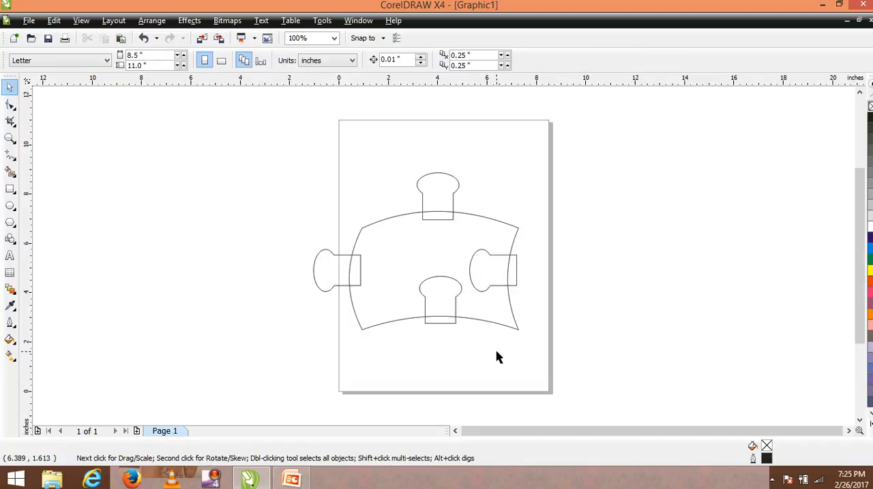
Step: Select the top and bottom knobs together and shift both slightly to the left
left_click(452, 196)
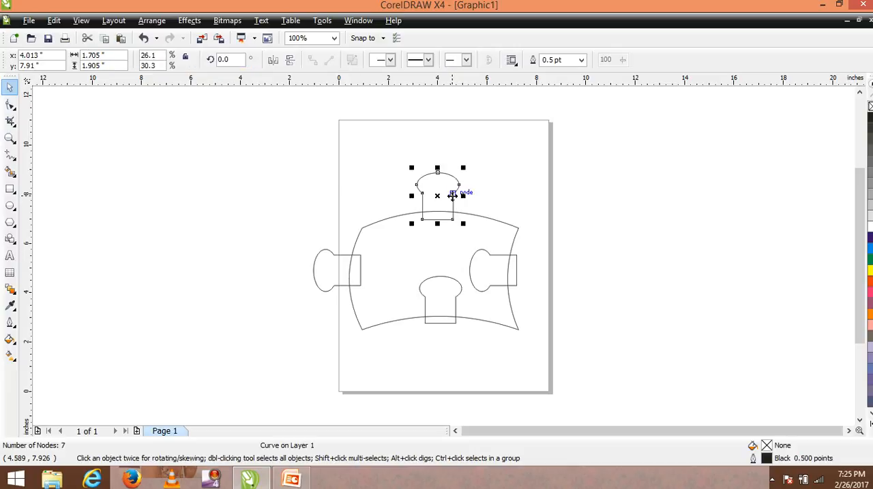
left_click(424, 322, "shift")
key("Left")
key("Left")
left_click_drag(424, 321, 422, 321)
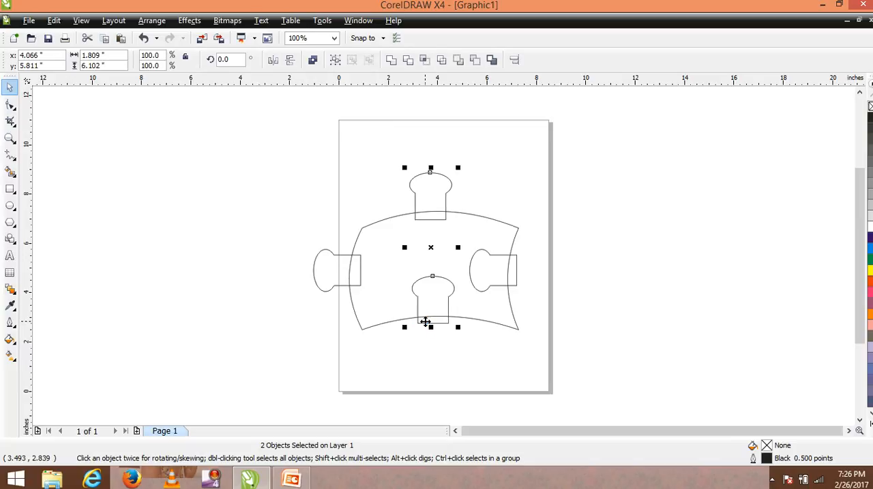
key("Left")
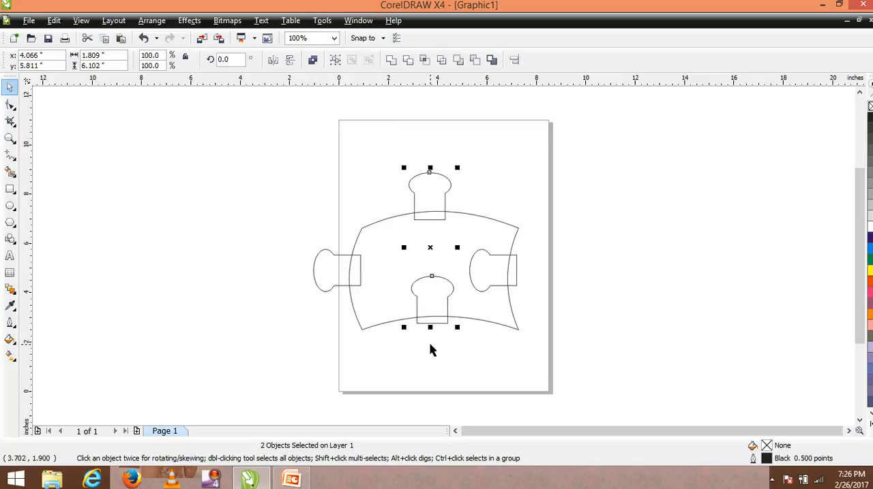
left_click(447, 362)
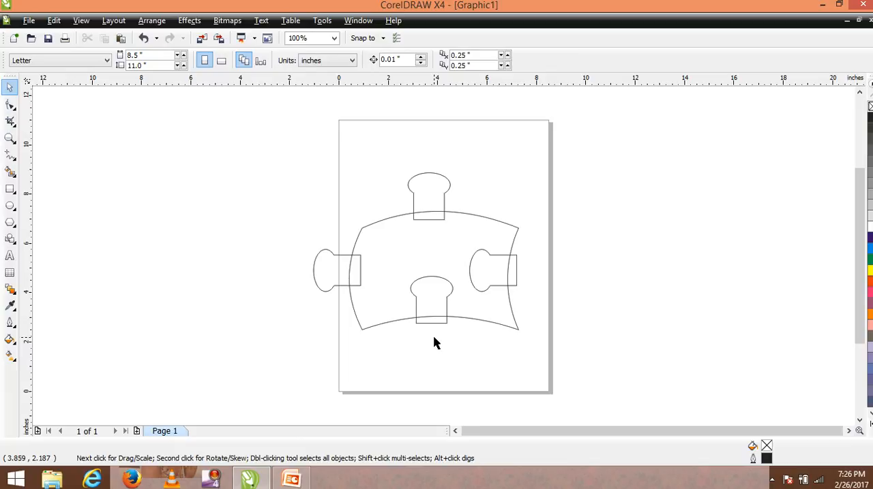
Step: Weld the top knob and the left knob to the curved body
left_click(414, 197)
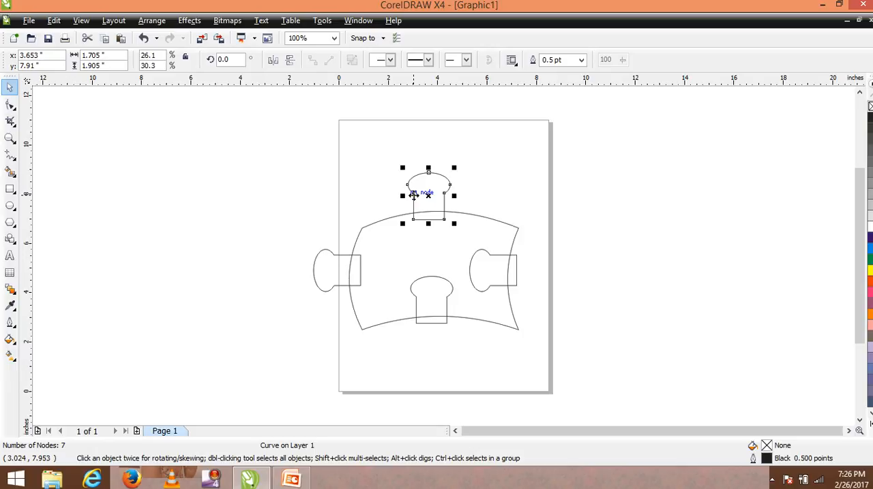
left_click(340, 287, "shift")
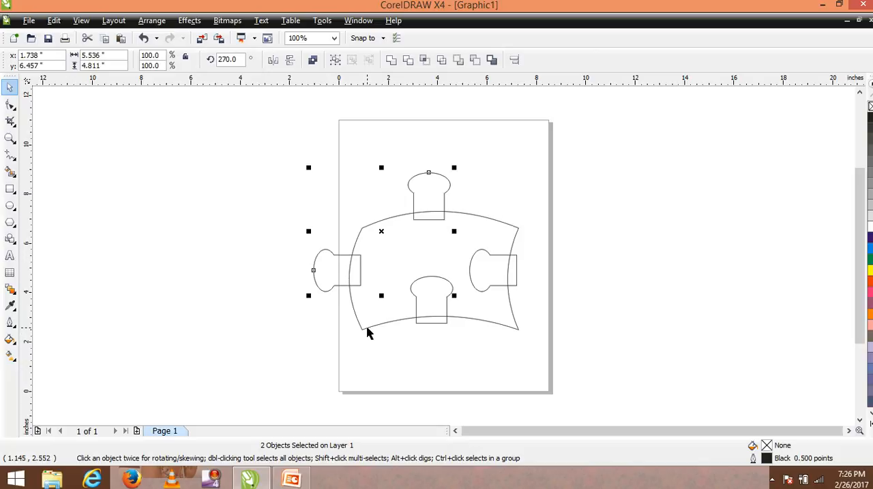
left_click(368, 333, "shift")
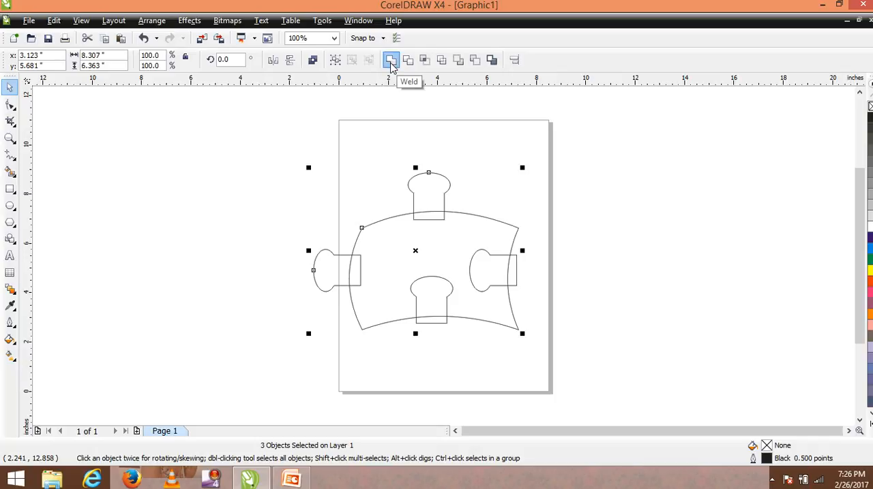
left_click(390, 62)
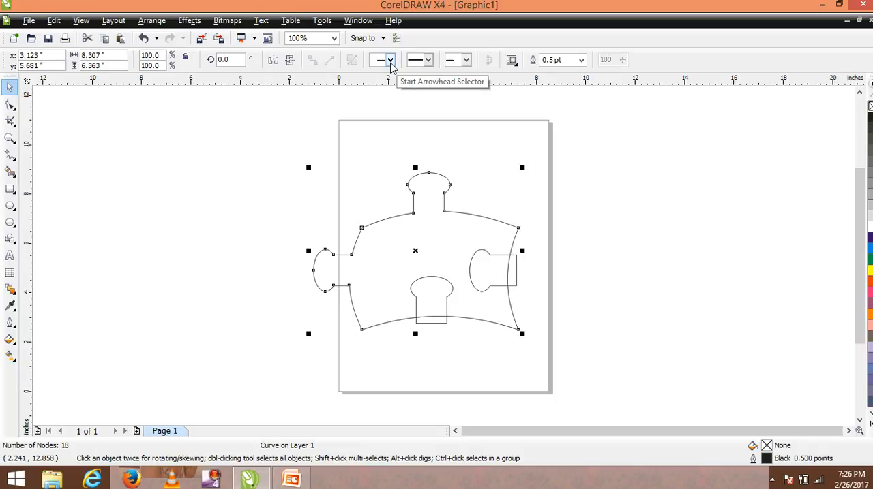
left_click(565, 204)
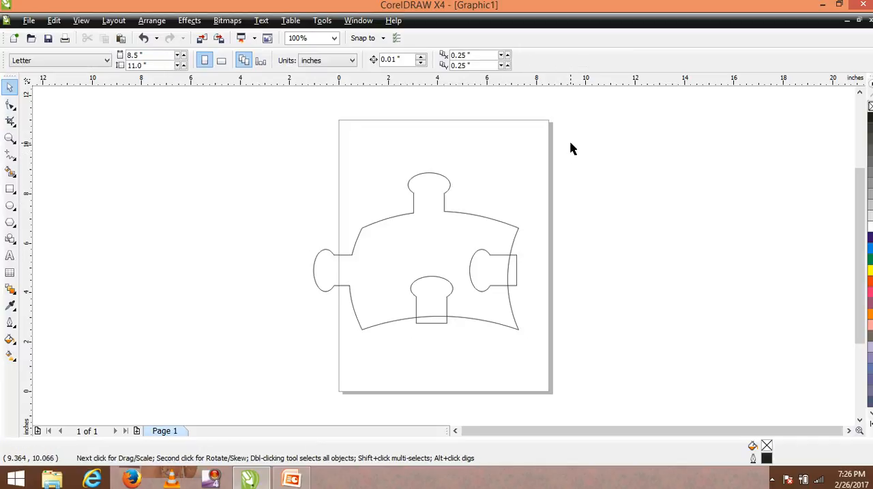
Step: Simplify the body with the bottom and right knobs, and delete those two knobs to leave sockets in the piece
left_click_drag(570, 144, 302, 366)
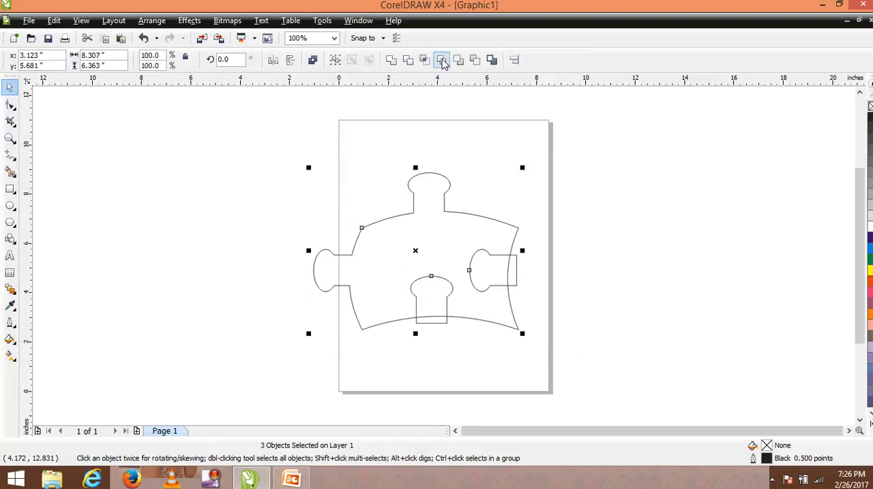
left_click(441, 62)
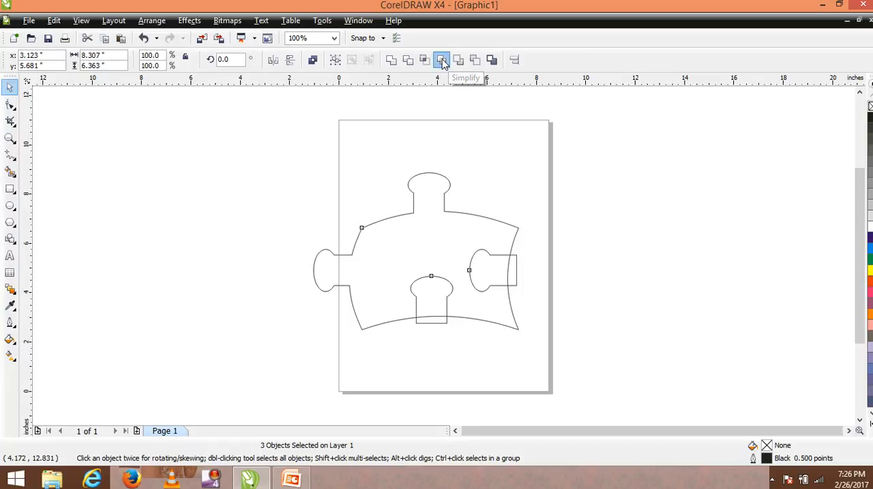
left_click(602, 298)
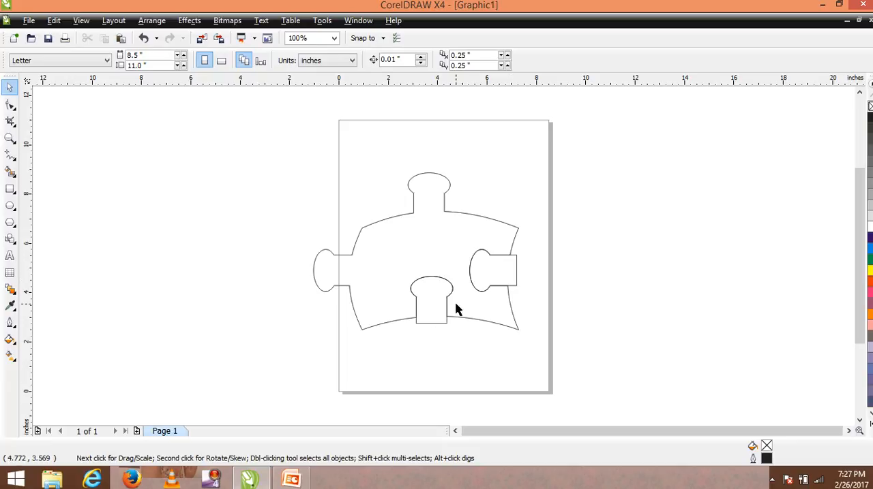
left_click_drag(538, 244, 390, 351)
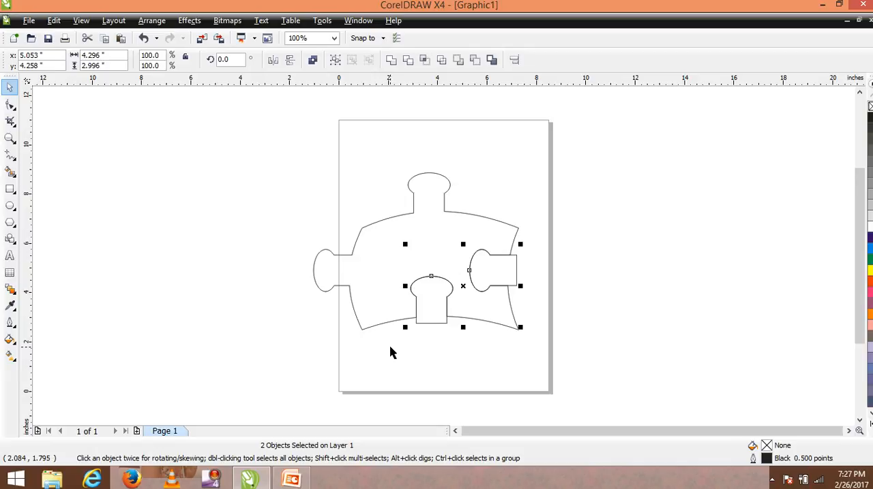
key("Delete")
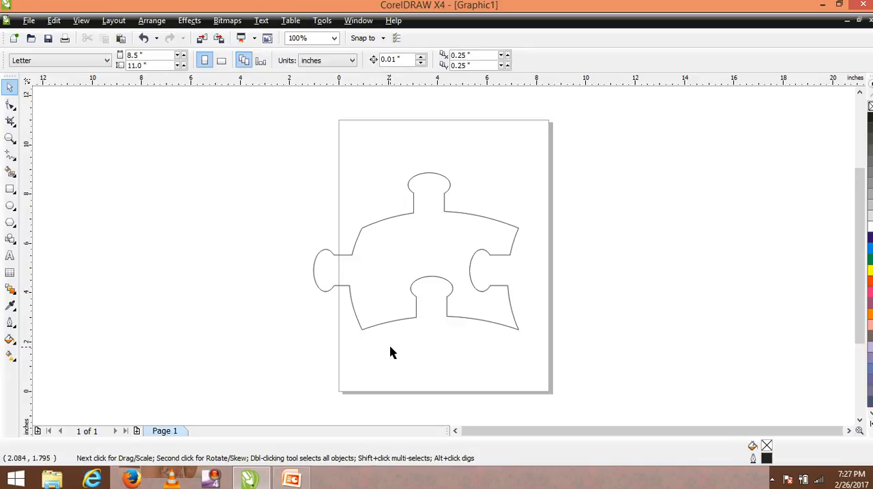
Step: Scale the jigsaw piece proportionally to 52%, about 4.3 inches wide, and place it beside the page's left edge
left_click(481, 322)
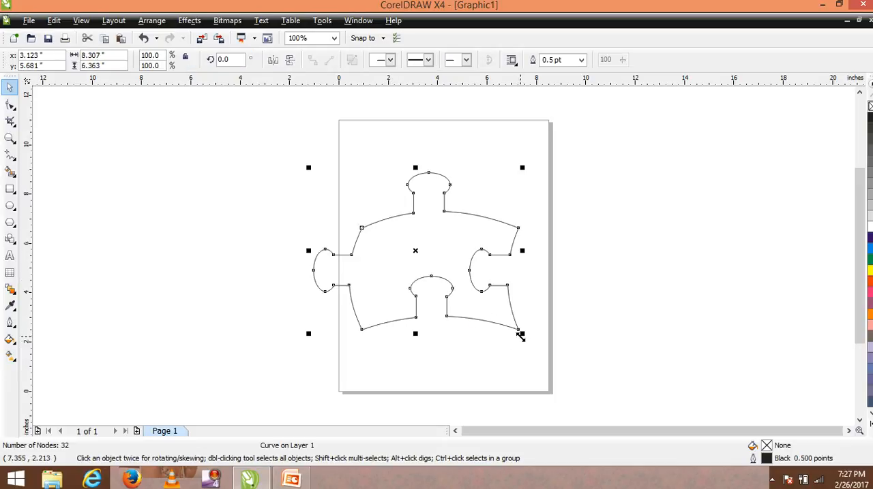
left_click_drag(520, 335, 461, 262)
left_click_drag(381, 212, 410, 238)
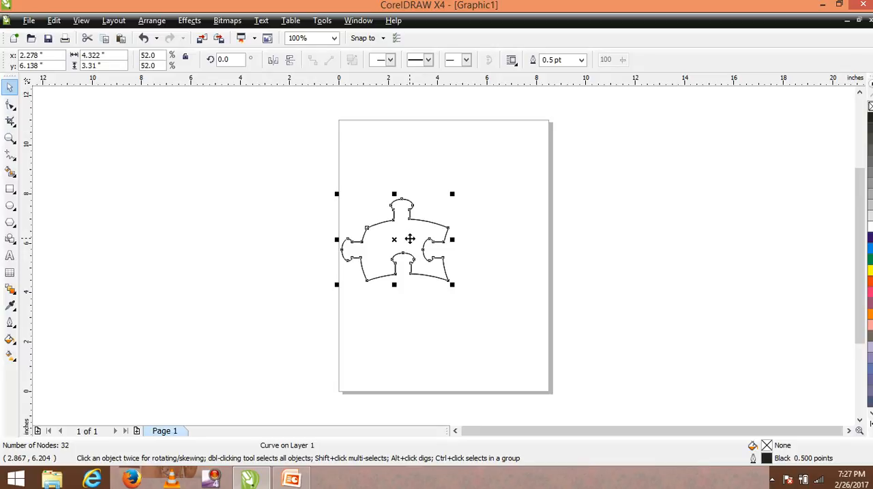
Step: Place two copies of the jigsaw piece on the page's right half and fit another below the original, its top knob in the original's socket
left_click_drag(425, 218, 540, 171)
left_click(373, 279)
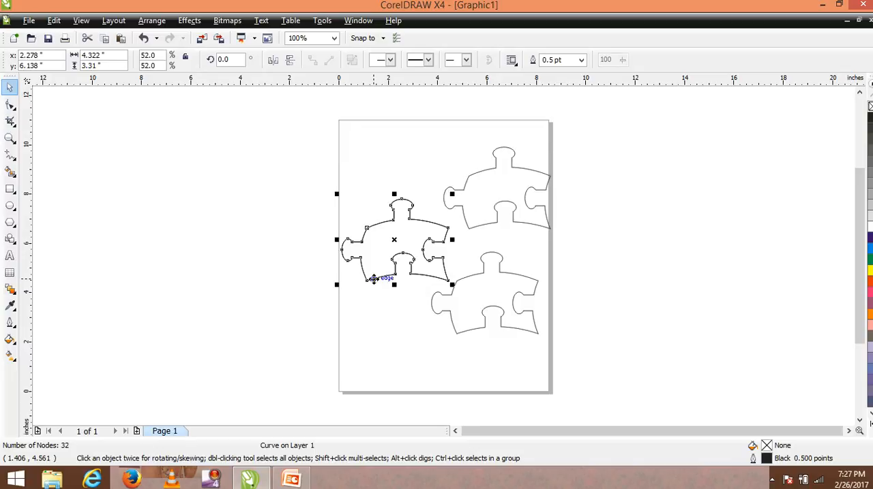
left_click_drag(374, 280, 373, 349)
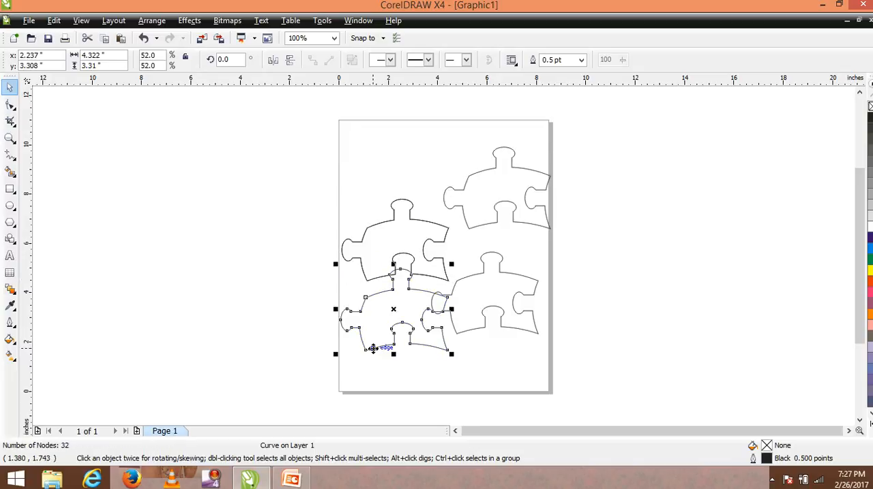
key("Up")
key("Up")
key("Up")
key("Up")
key("Up")
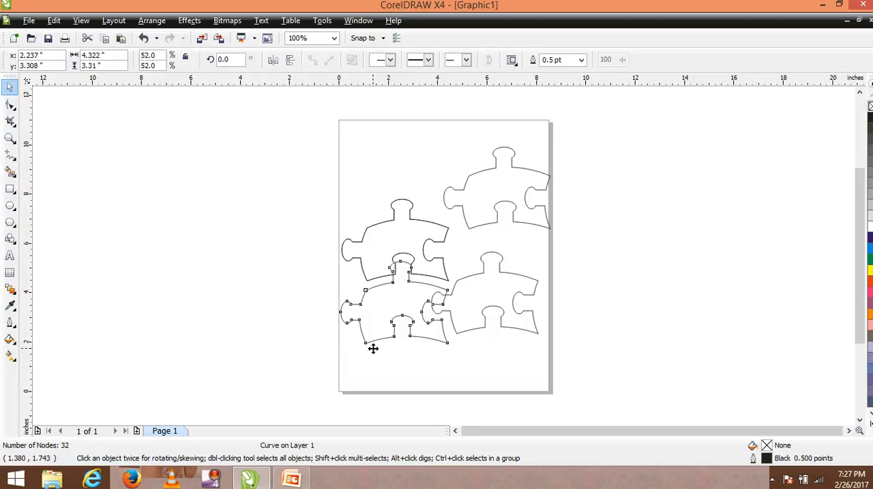
key("Up")
key("Up")
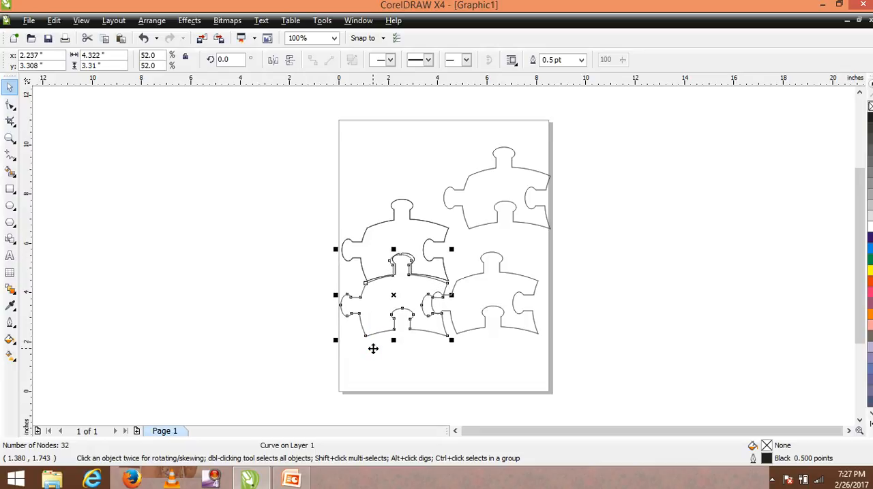
key("Right")
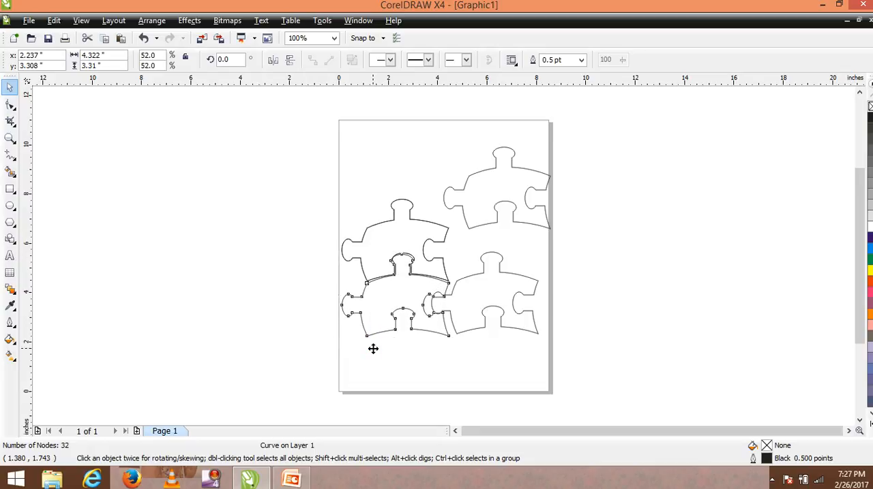
key("Up")
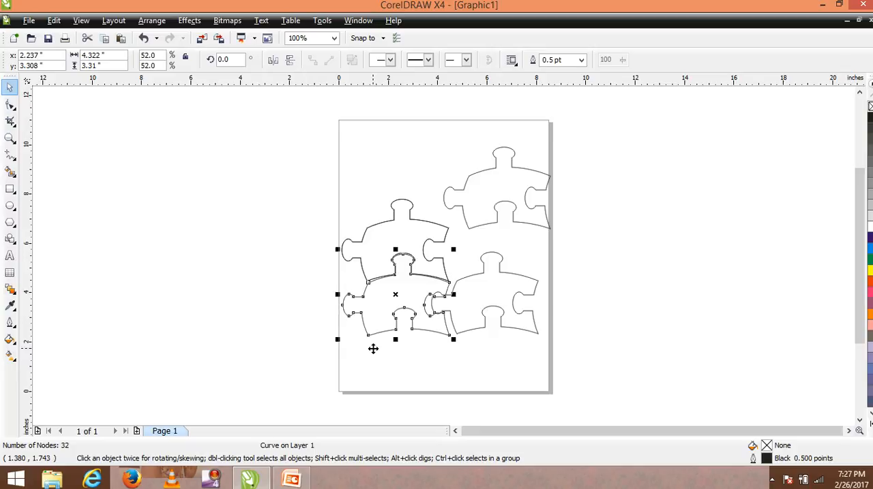
Step: Fit the two loose jigsaw copies into the right side of the puzzle, their left knobs in the neighbouring pieces' sockets
left_click(480, 226)
key("Down")
key("Down")
key("Down")
key("Down")
key("Down")
key("Down")
key("Down")
key("Down")
key("Down")
key("Down")
key("Down")
key("Down")
key("Down")
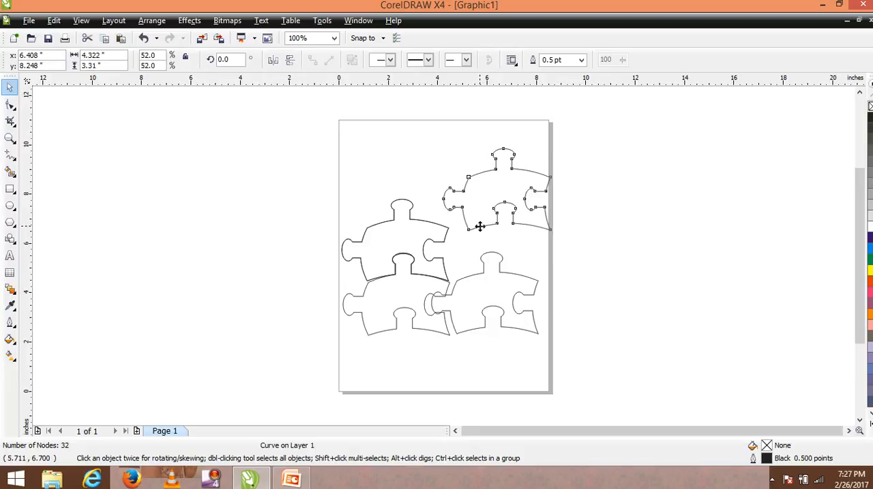
left_click_drag(479, 226, 459, 247)
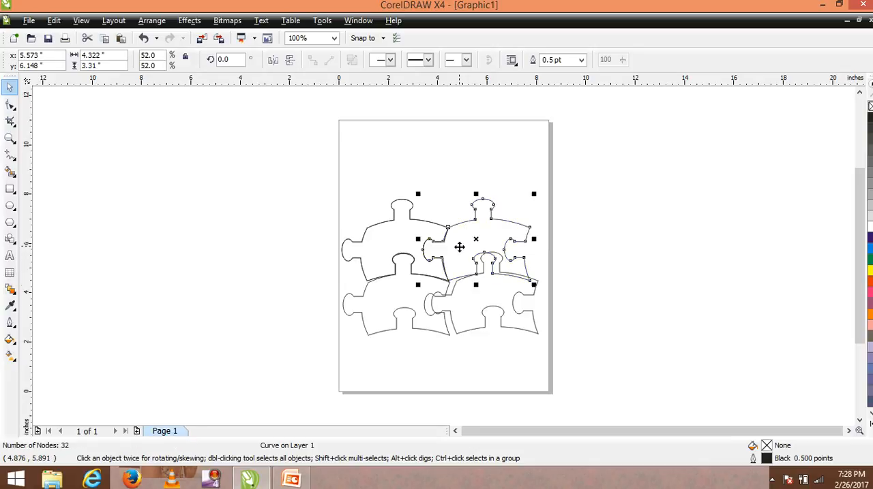
left_click(473, 295)
left_click_drag(472, 296, 466, 296)
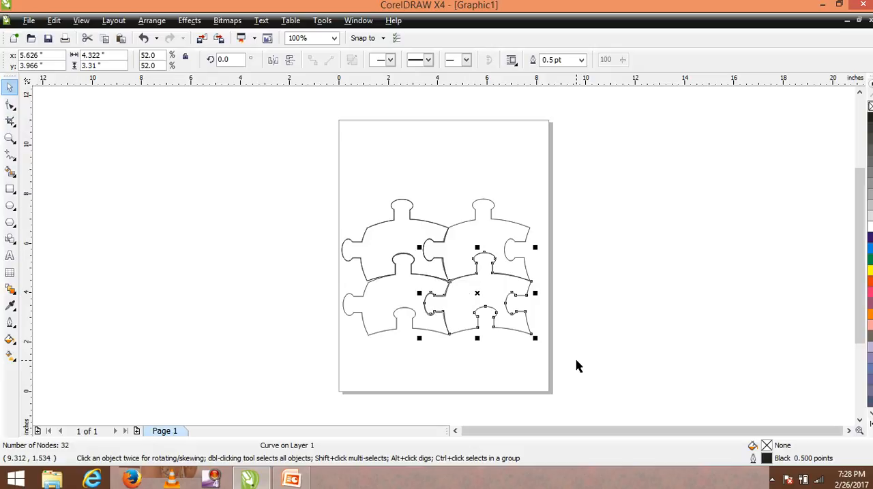
Step: Fill the upper-left jigsaw piece with Cyan and the upper-right piece with Yellow
left_click(384, 223)
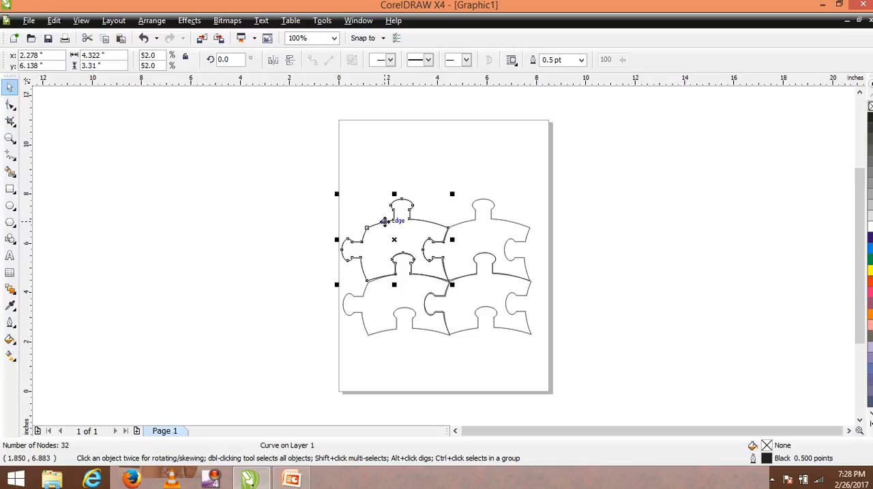
left_click(385, 227)
left_click(385, 228)
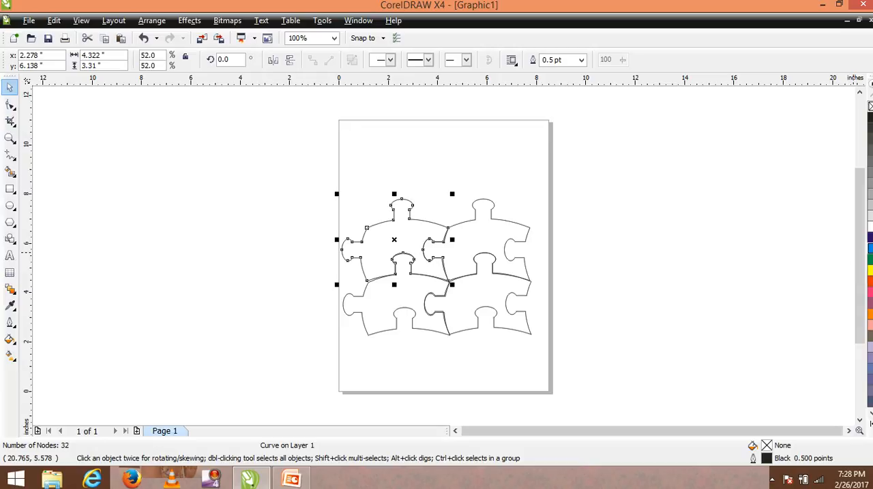
left_click(869, 249)
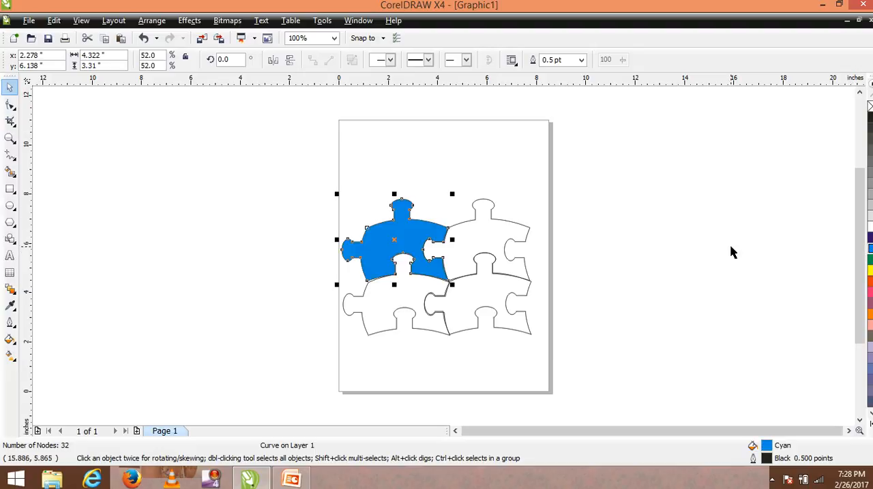
left_click(515, 232)
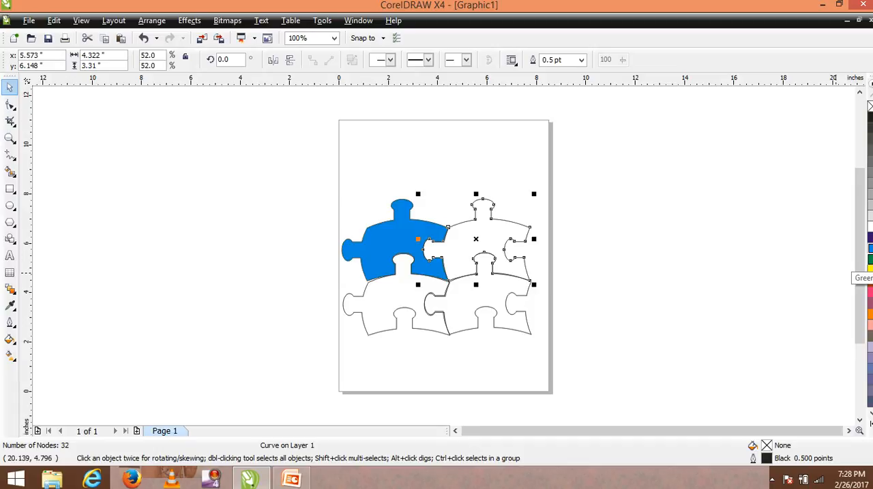
left_click(869, 261)
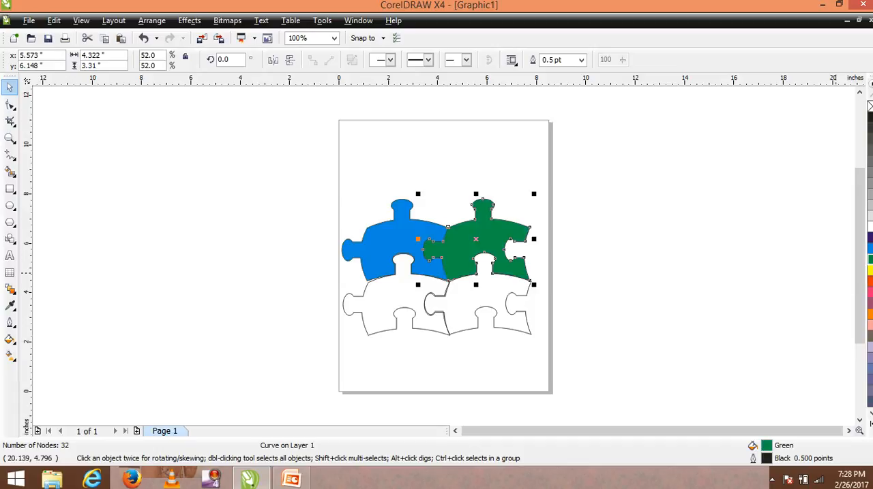
left_click(870, 270)
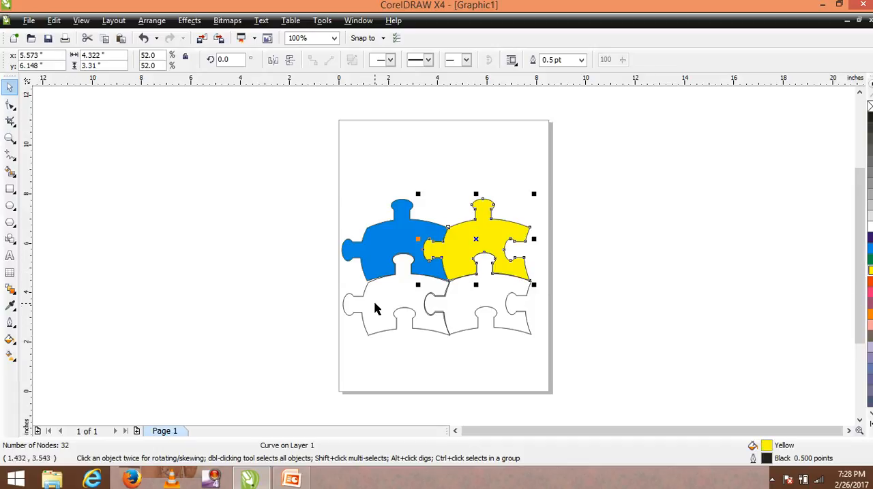
Step: Fill the lower-left jigsaw piece with Red and the lower-right piece with Green
left_click(400, 304)
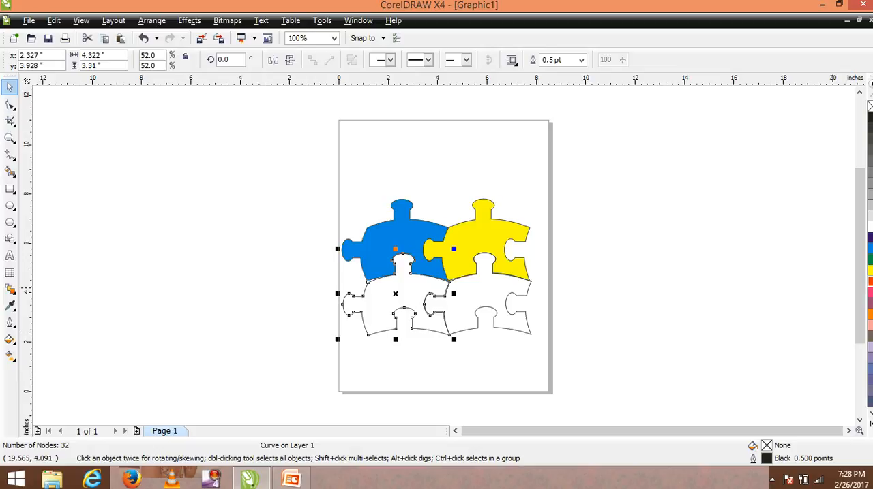
left_click(870, 282)
left_click(481, 287)
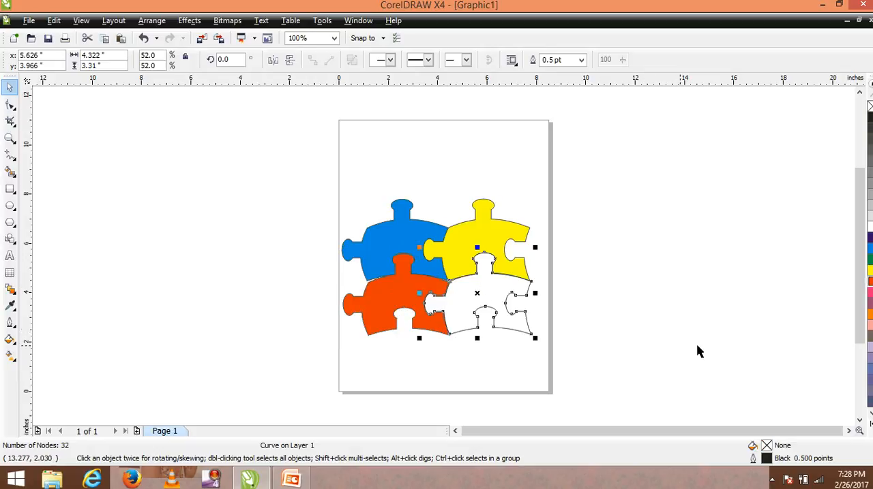
left_click(870, 260)
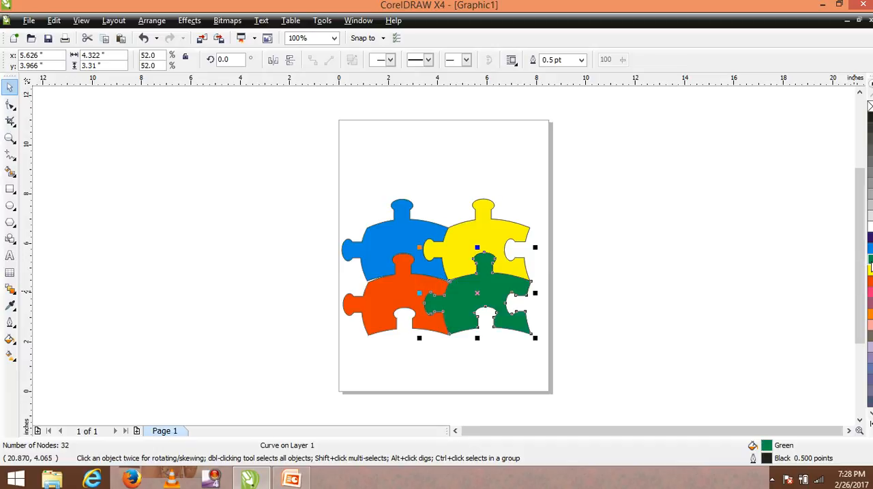
left_click(648, 259)
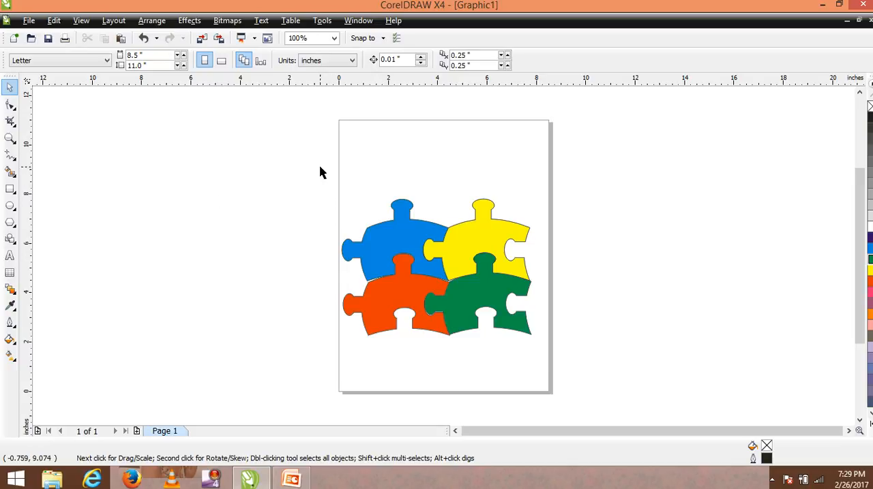
Step: Group the four coloured puzzle pieces and shift the group slightly up and to the right, its centre at about 4.23, 5.45 inches
left_click_drag(319, 172, 557, 370)
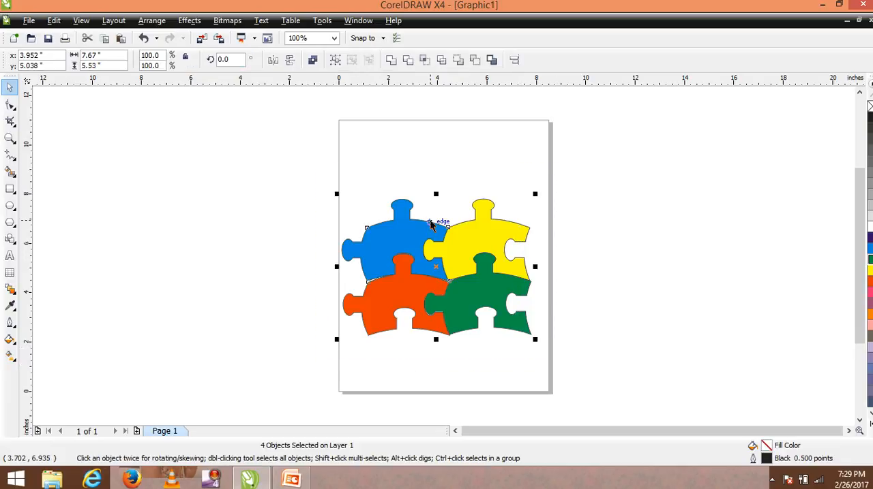
left_click(335, 61)
left_click_drag(406, 259, 416, 245)
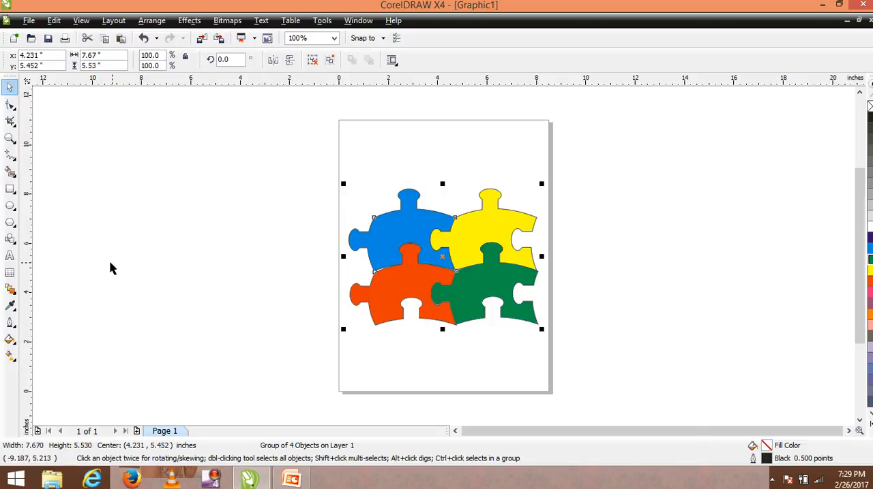
Step: Remove the outline from the grouped puzzle pieces
left_click(14, 330)
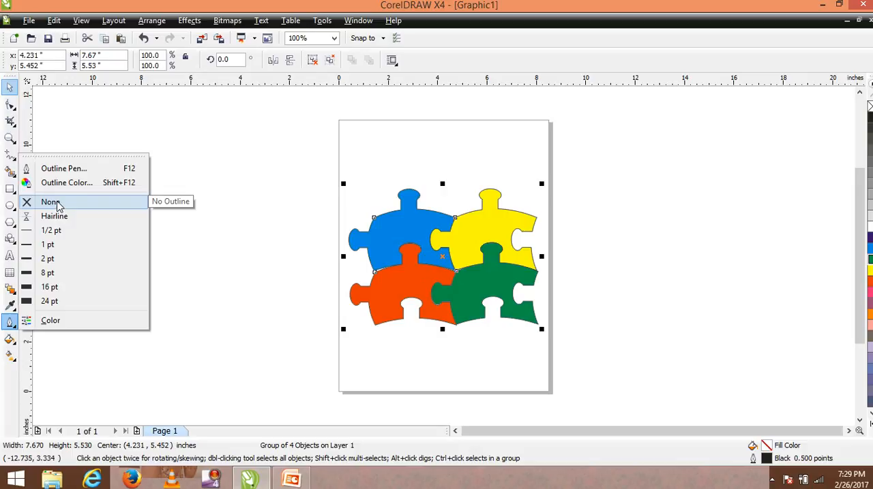
left_click(51, 202)
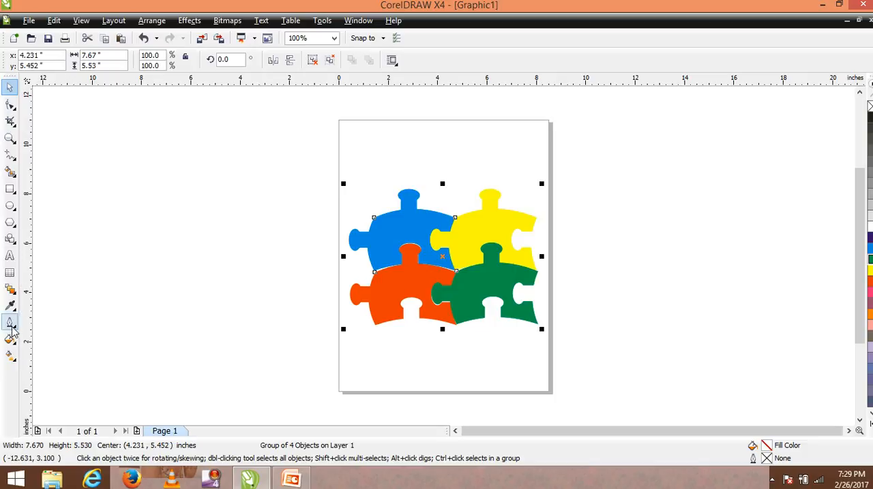
Step: Try to give the grouped puzzle pieces a violet outline colour using the CMYK model
left_click(13, 328)
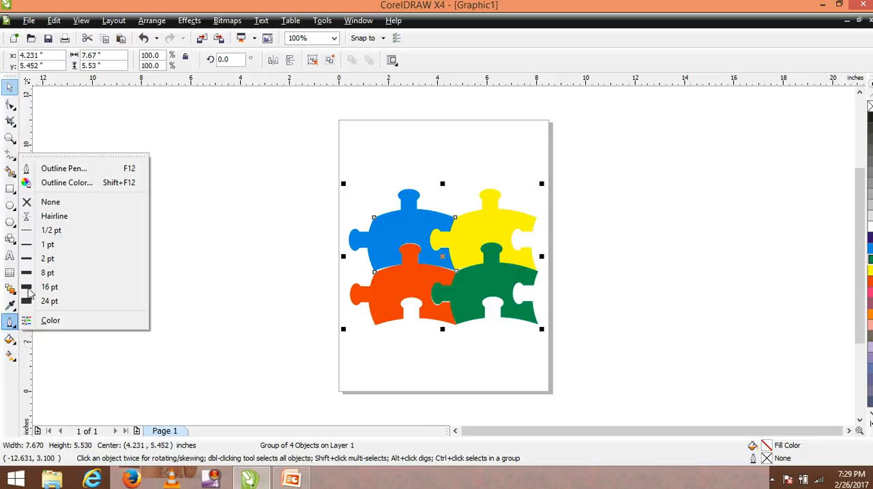
left_click(68, 183)
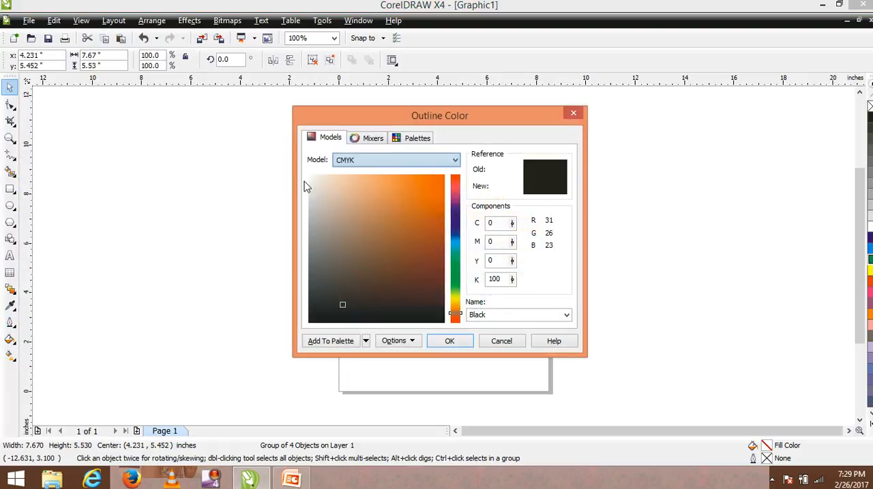
left_click(455, 216)
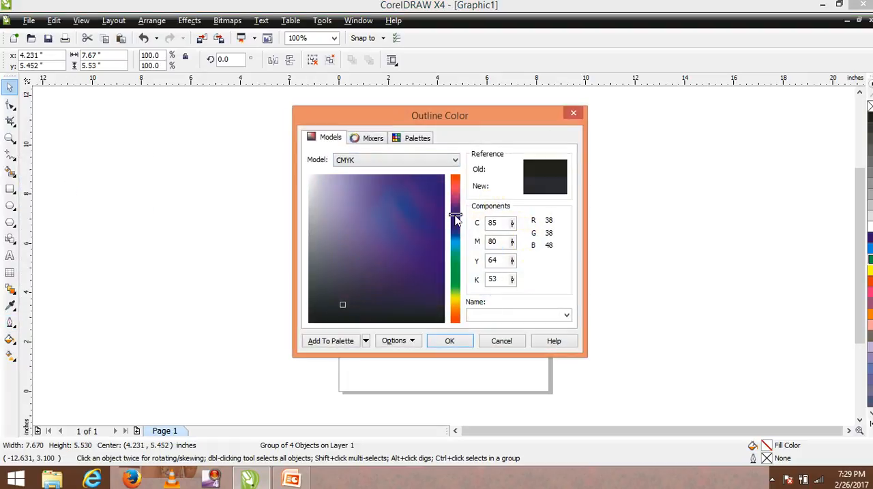
left_click(436, 179)
left_click(447, 342)
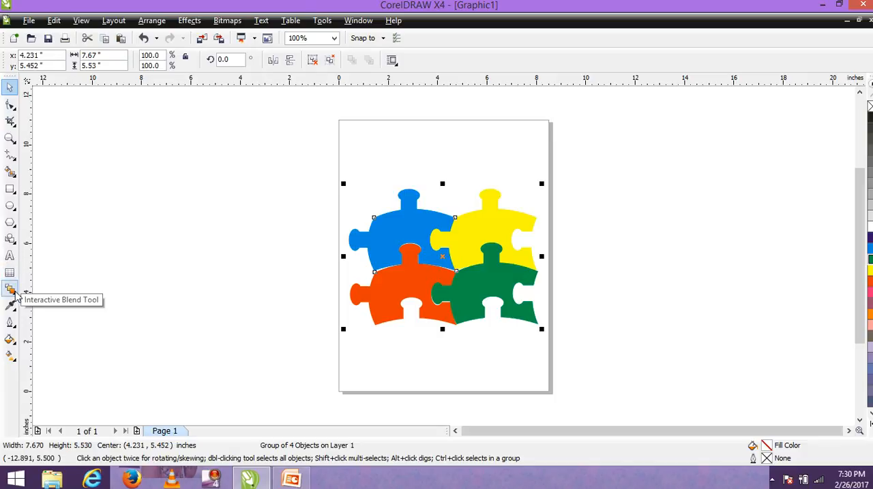
Step: Add a drop shadow falling to the lower left of the puzzle group, and move the group off the page's left side
left_click(11, 291)
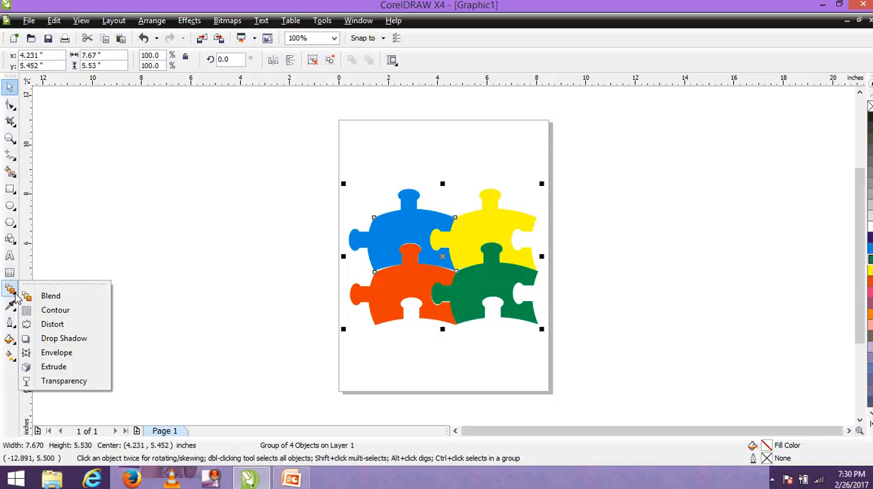
left_click(51, 341)
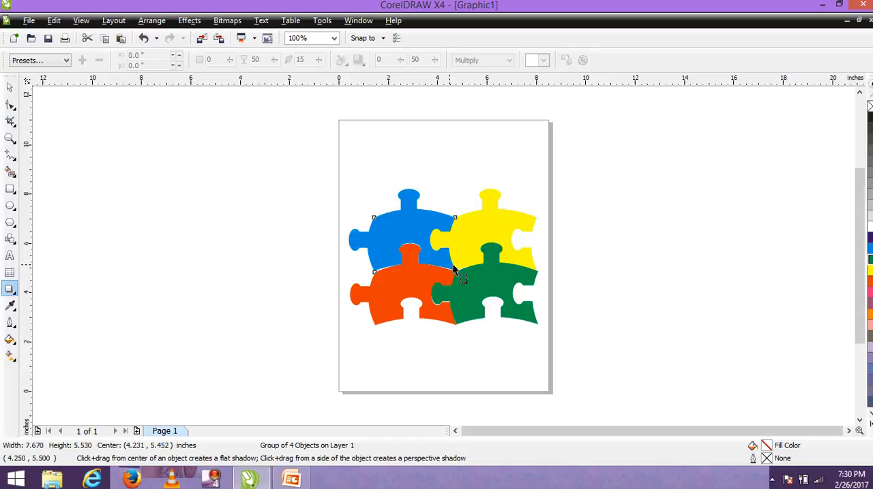
left_click_drag(448, 271, 374, 334)
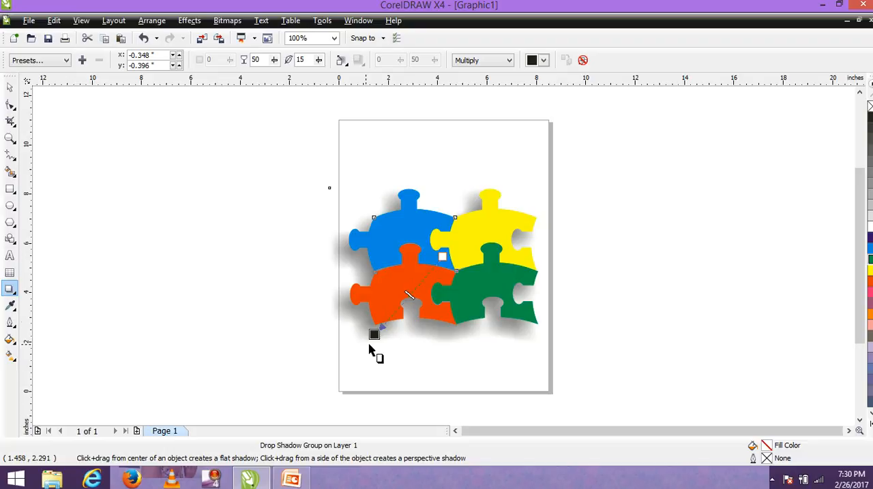
left_click(12, 88)
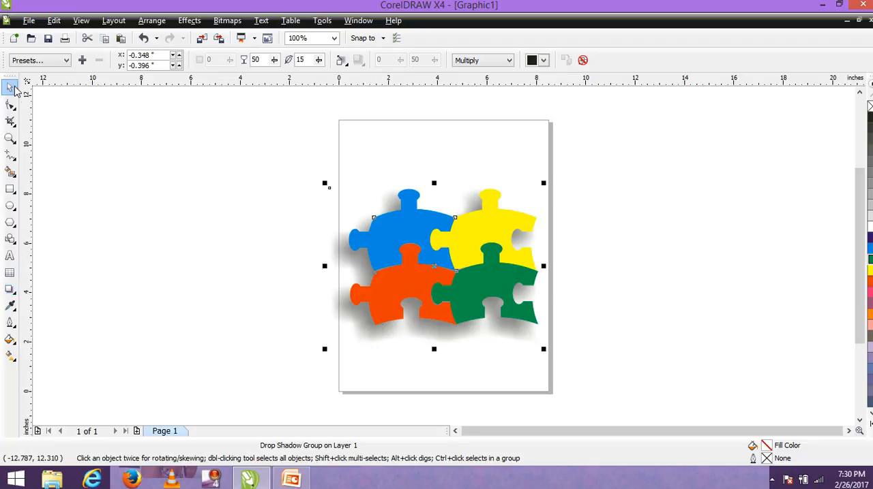
left_click(396, 260)
left_click_drag(396, 260, 176, 219)
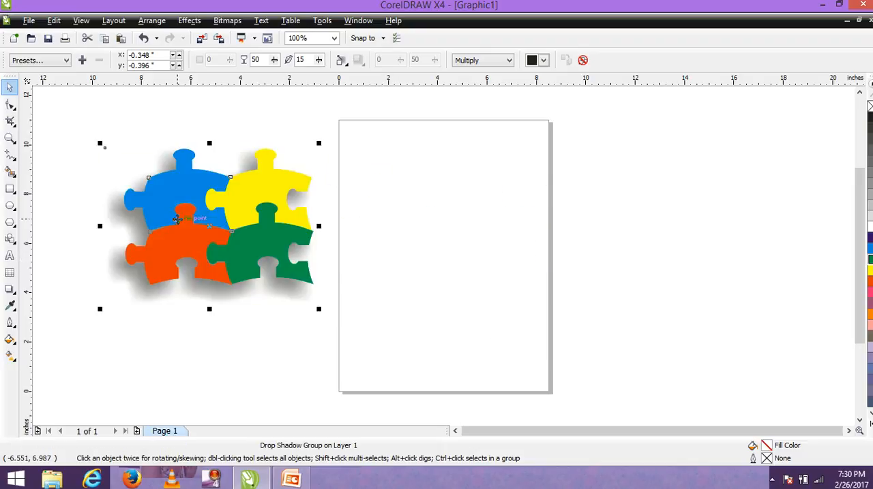
Step: Draw a rectangle about 8 by 7.1 inches across the page and fill it with Powder Blue
left_click(11, 188)
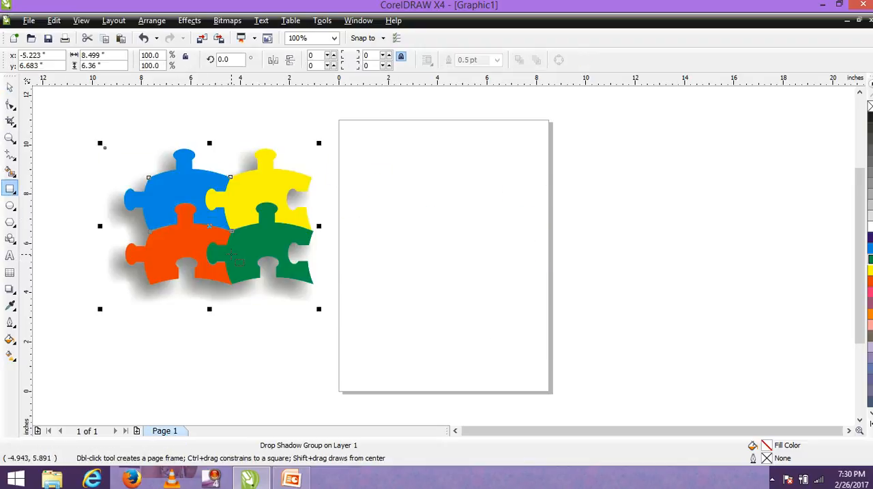
left_click_drag(346, 148, 544, 323)
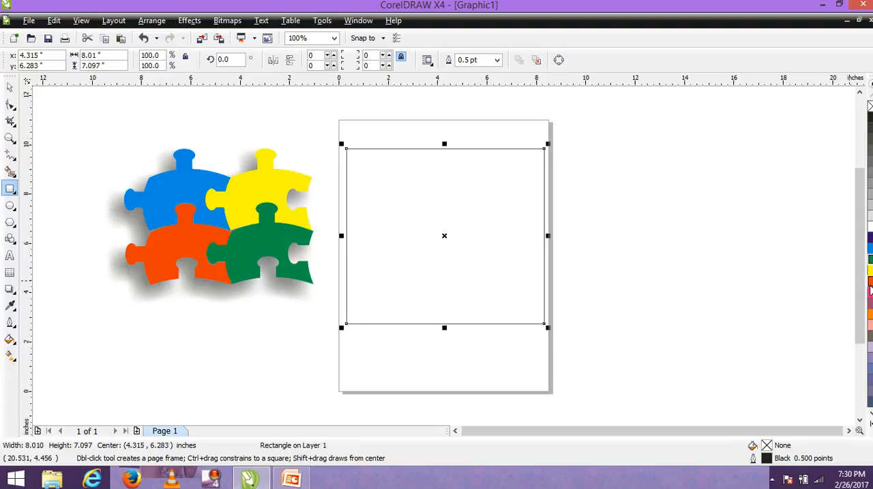
left_click(870, 326)
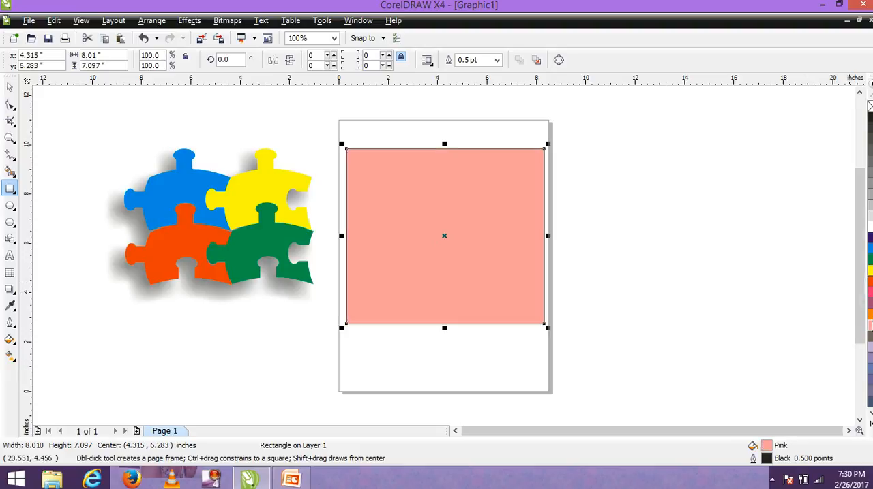
left_click(870, 347)
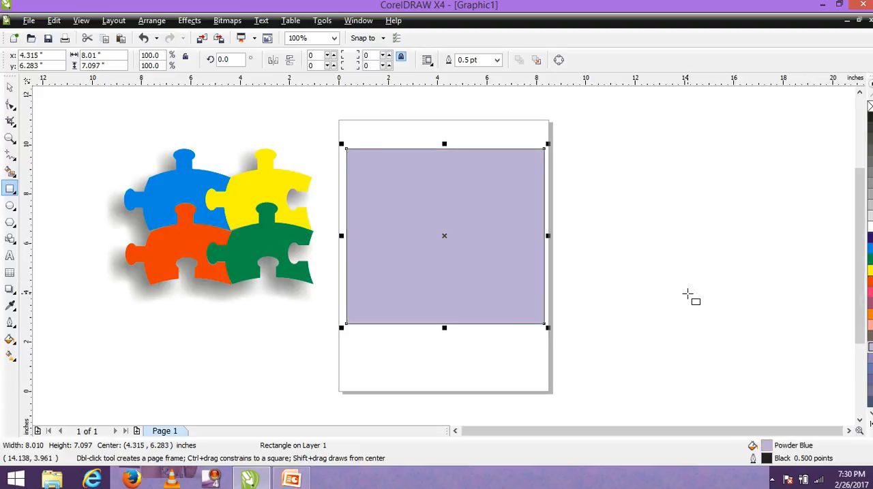
Step: Move the shadowed puzzle group onto the rectangle and bring it forward one level in the stacking order
left_click(10, 88)
left_click(163, 187)
left_click_drag(163, 186, 390, 192)
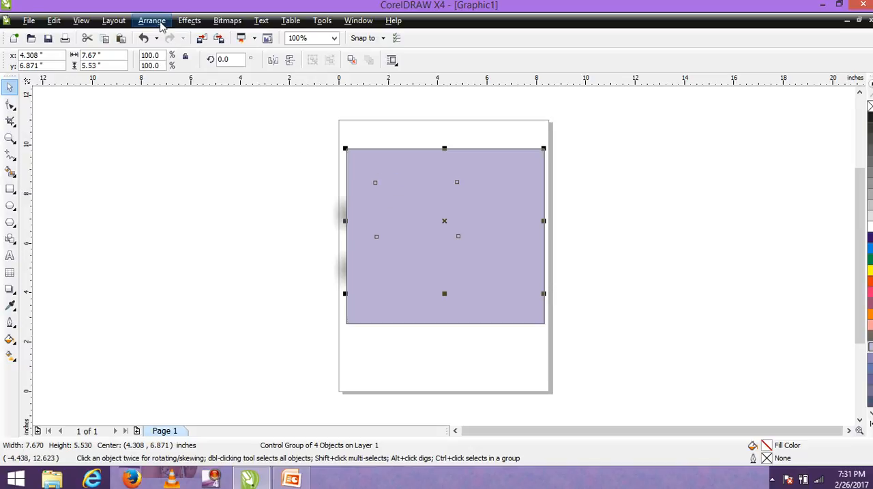
left_click(159, 21)
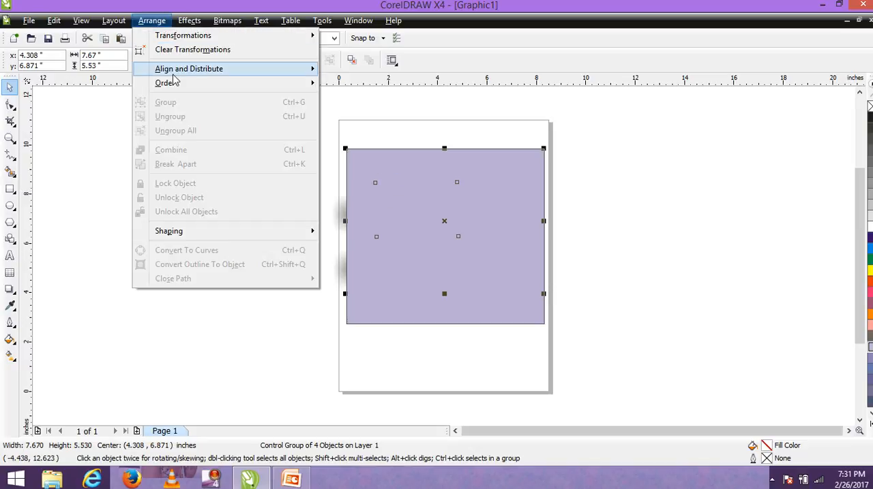
mouse_move(175, 74)
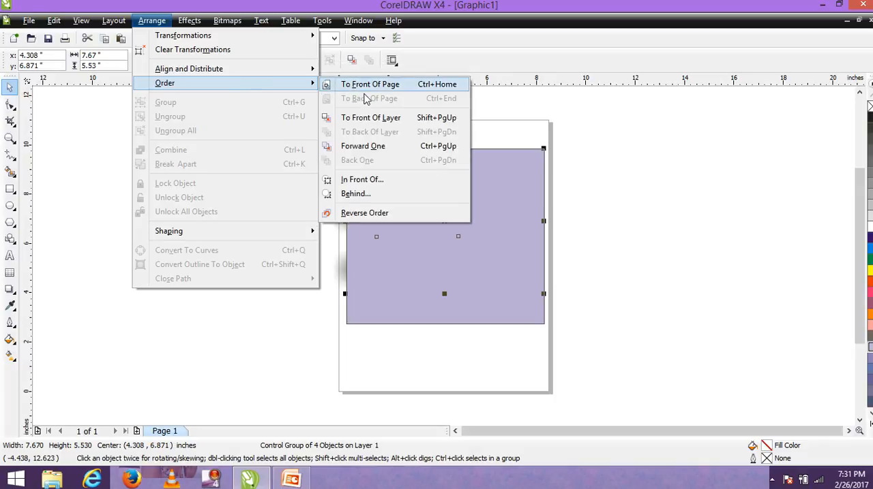
left_click(381, 148)
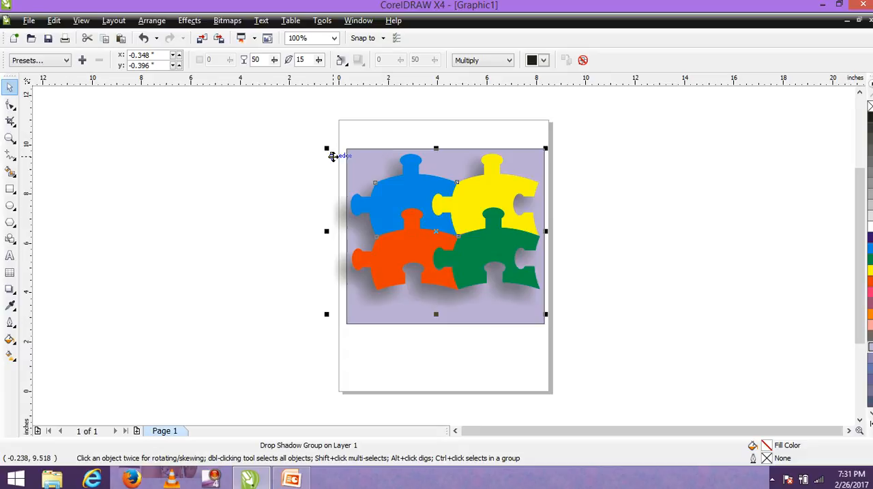
Step: Add the artistic text "FUN KIDS LOGO" below the puzzle pieces, near the background rectangle's lower left corner
left_click(9, 256)
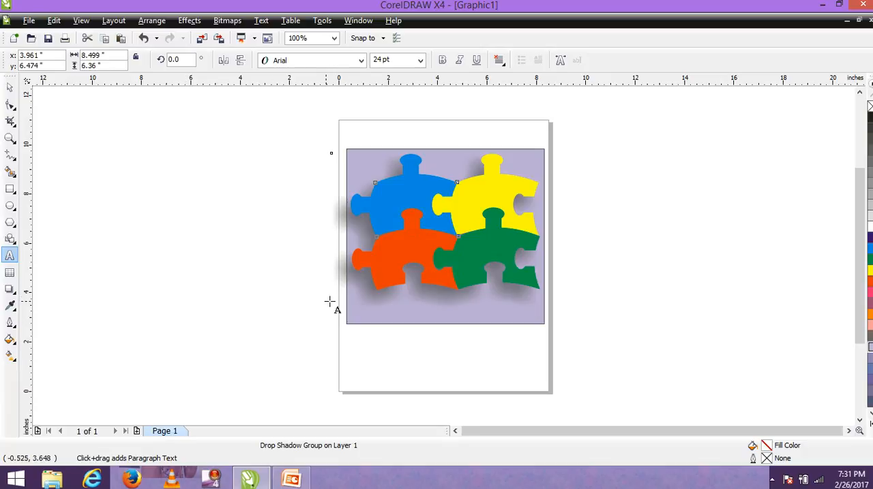
left_click(362, 310)
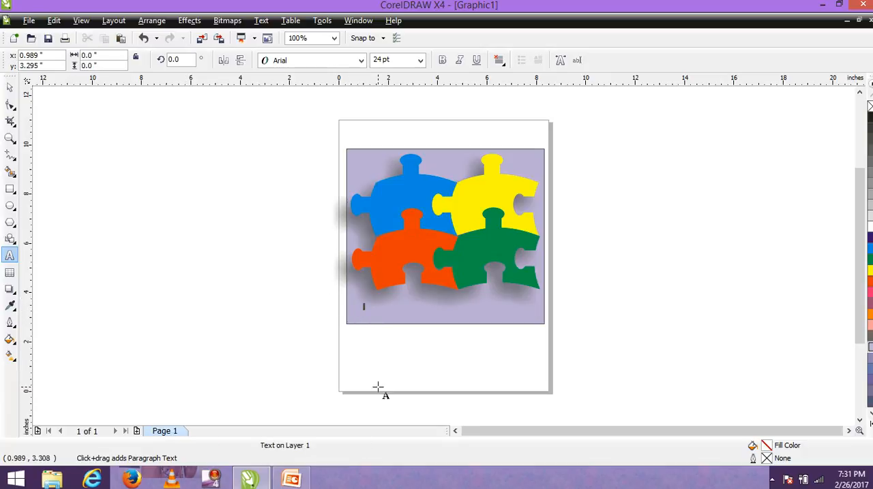
type("FUN")
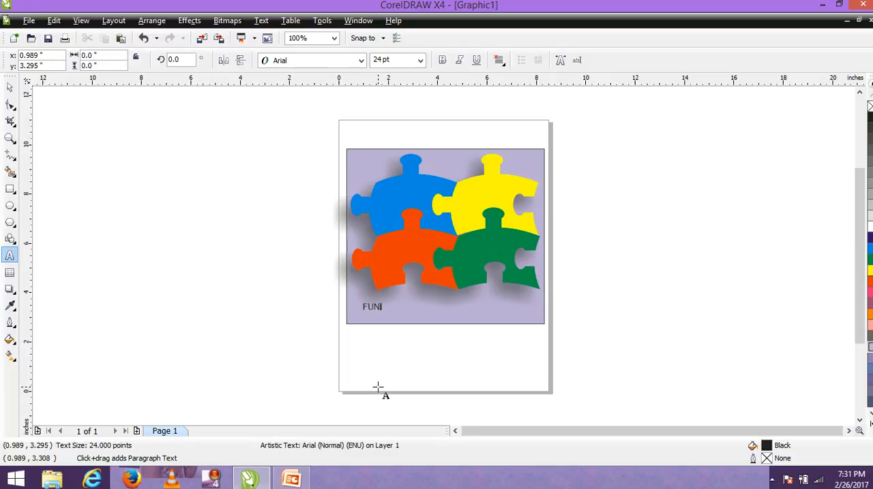
type(" KIDS LOGO")
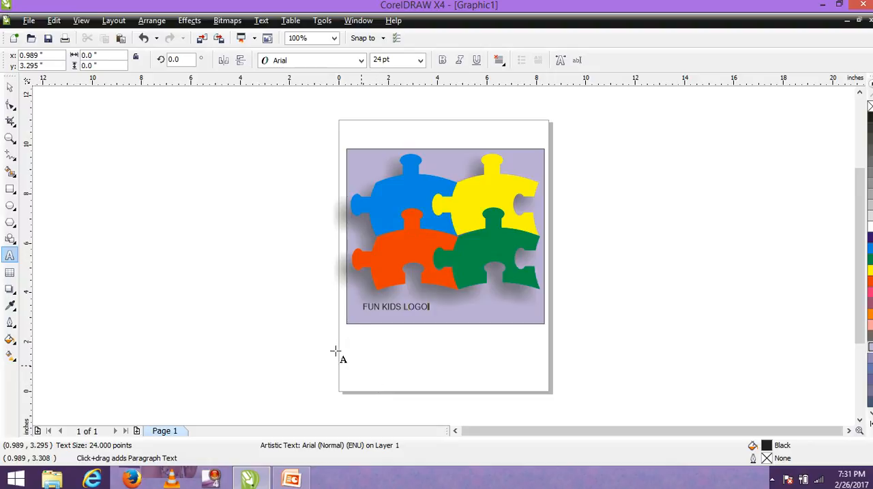
left_click(8, 91)
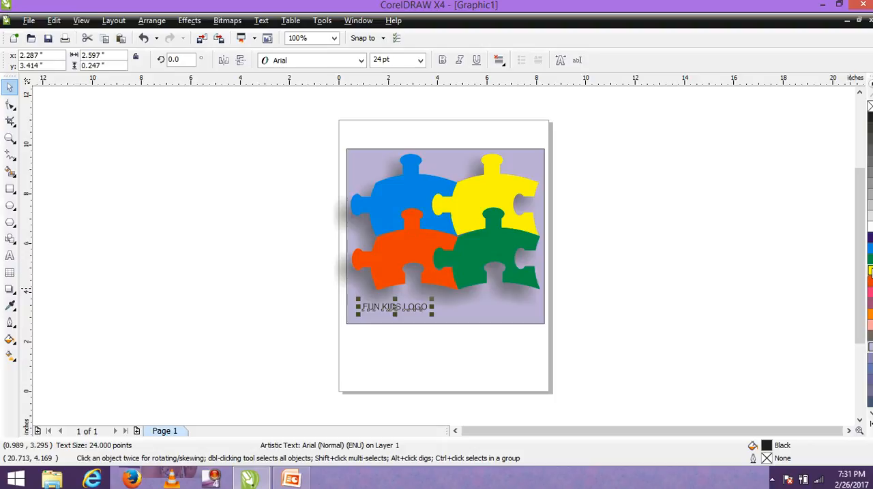
Step: Fill the "FUN KIDS LOGO" text with Yellow and set its font to Arial Black
left_click(870, 271)
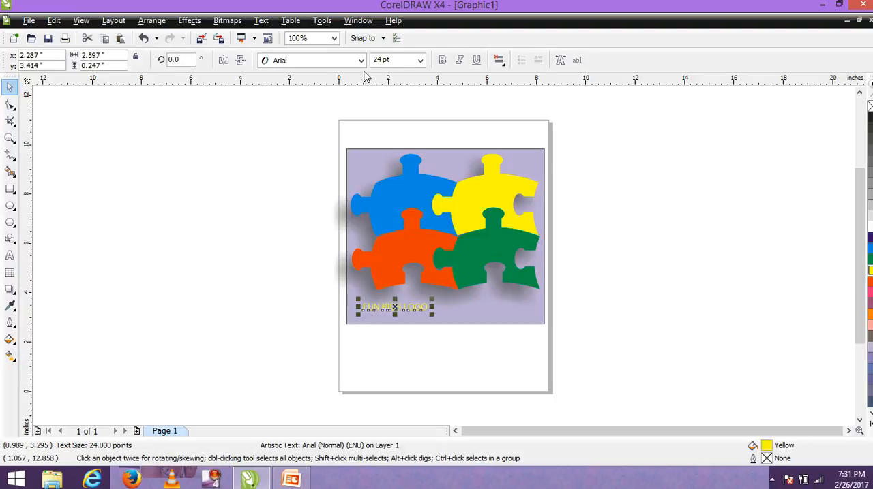
left_click(362, 65)
left_click(361, 61)
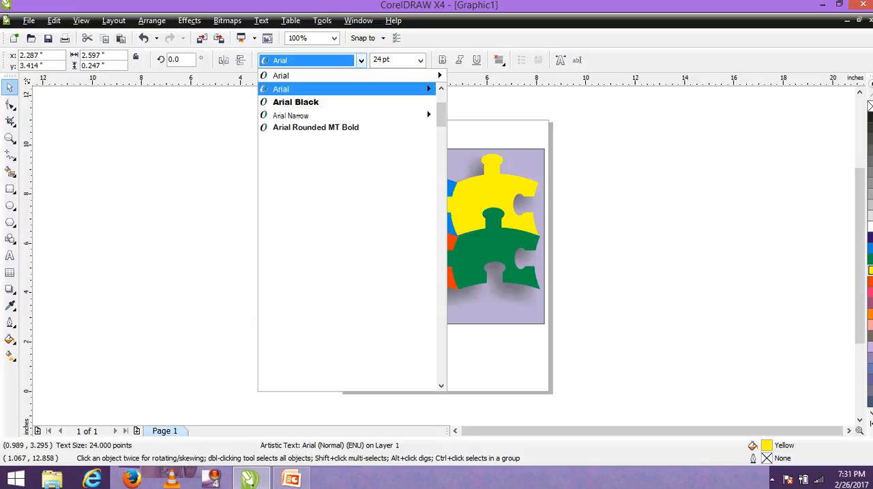
left_click(336, 104)
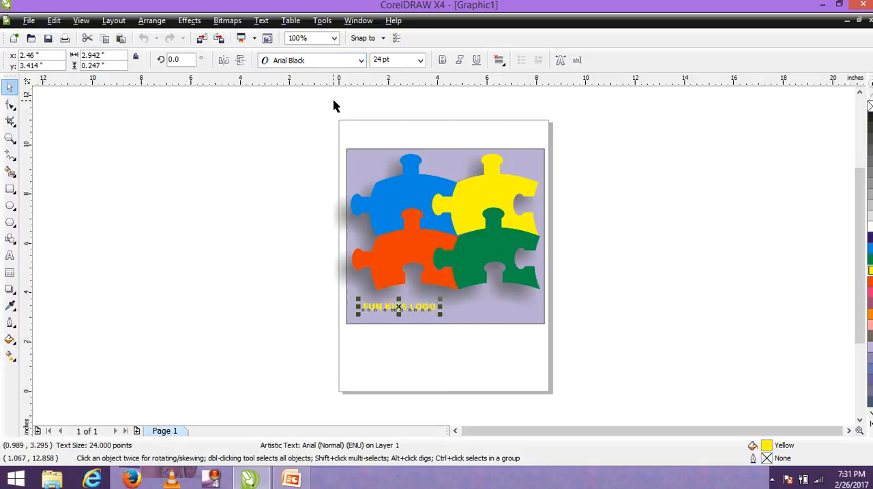
Step: Stretch the text to about 6.9 by 0.5 inches beneath the puzzle, and recolour it Purple and finally Blue
left_click_drag(441, 308, 550, 308)
left_click_drag(445, 315, 449, 297)
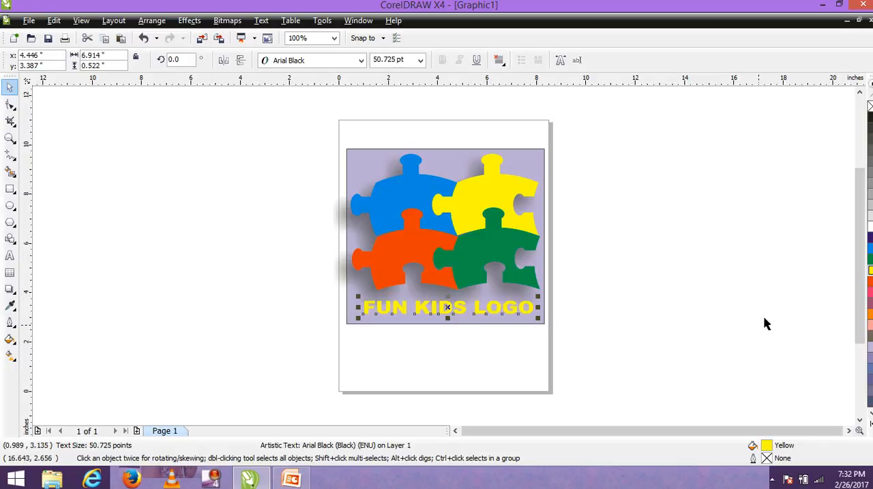
left_click(870, 304)
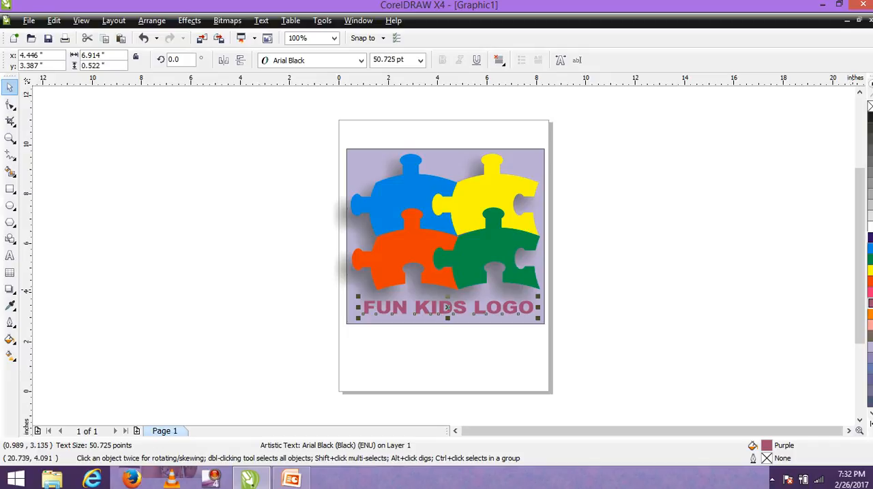
left_click(870, 237)
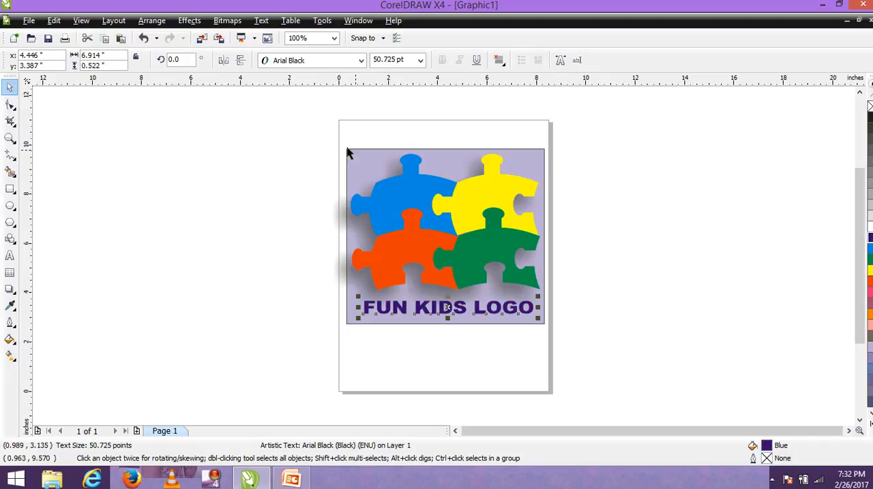
Step: Group the background rectangle, shadowed puzzle and text together into a single object
left_click_drag(321, 144, 581, 334)
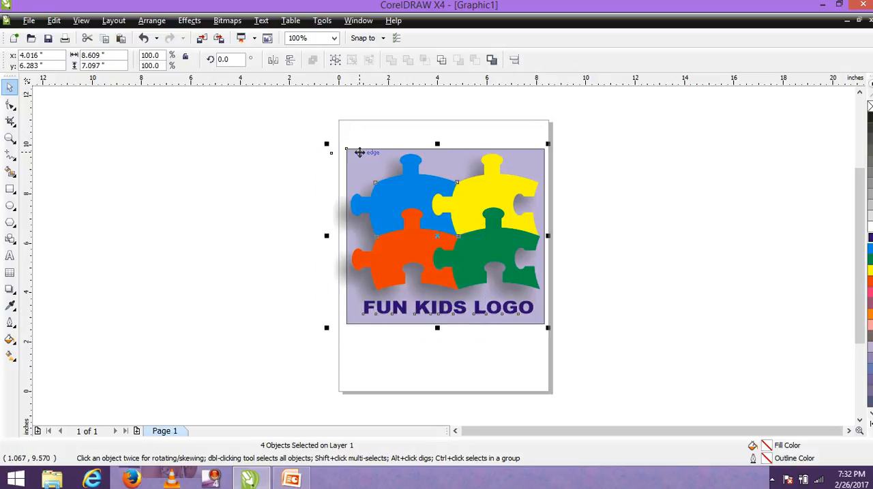
left_click(334, 61)
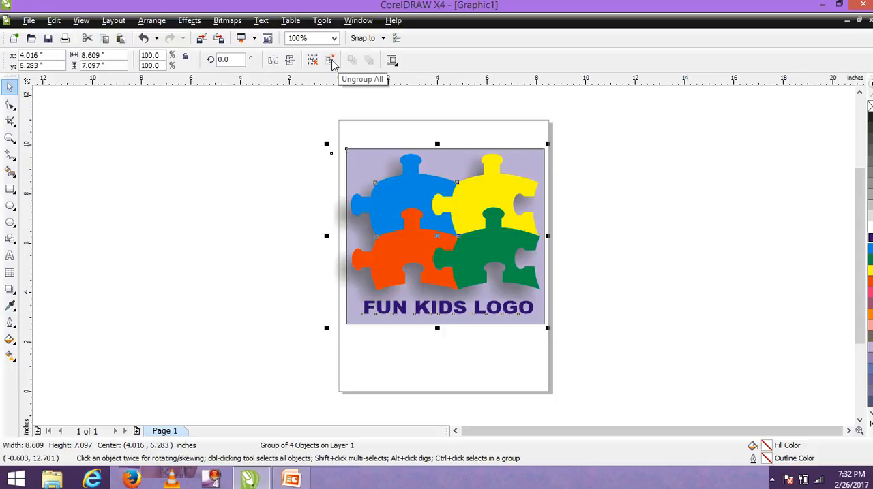